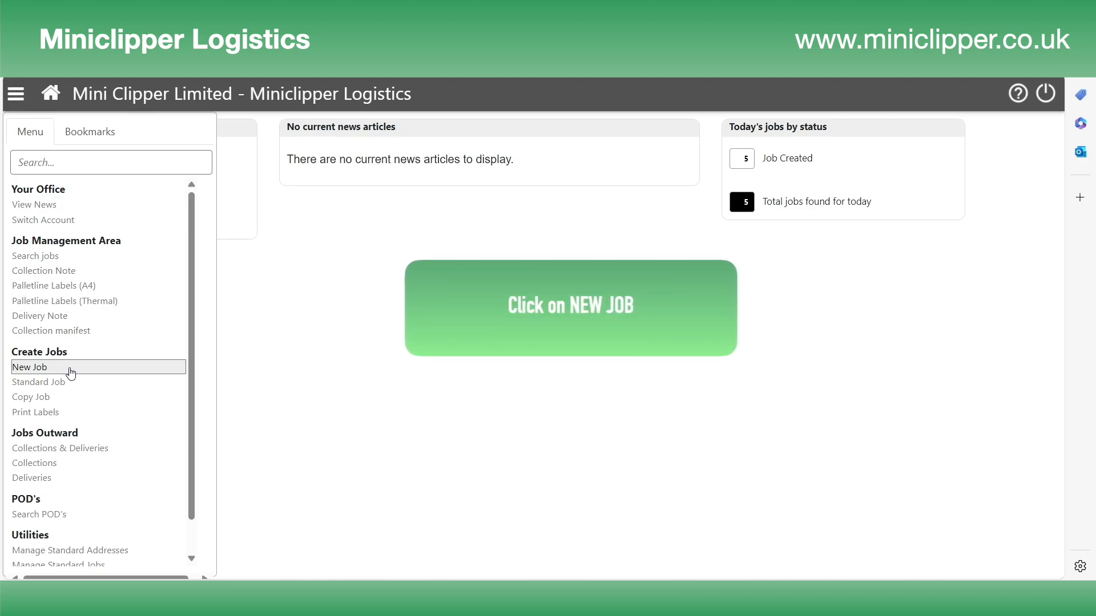
- Open a blank New Job form from the Create Jobs menu
left_click(70, 374)
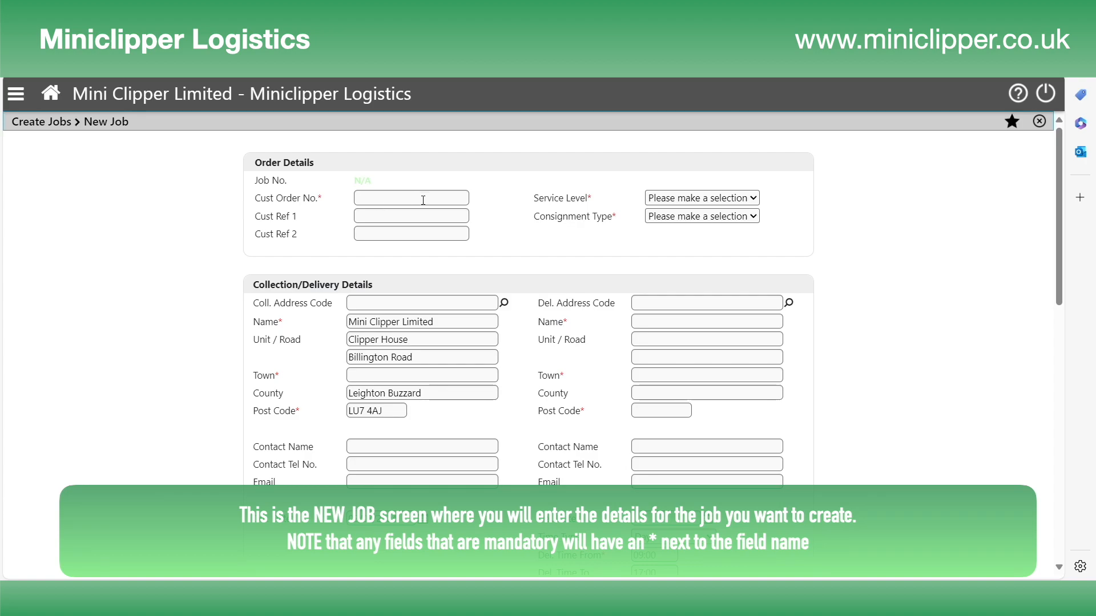
- Enter customer order number 456789 with Economy 48hr service and Non Hazardous consignment type
left_click(425, 196)
type("456789")
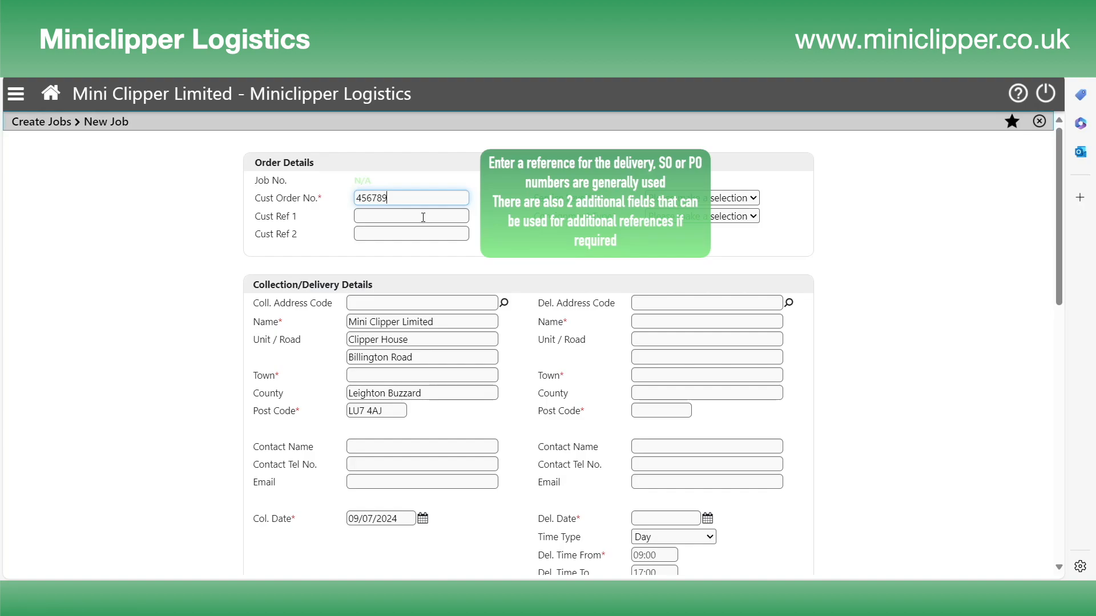
left_click(755, 198)
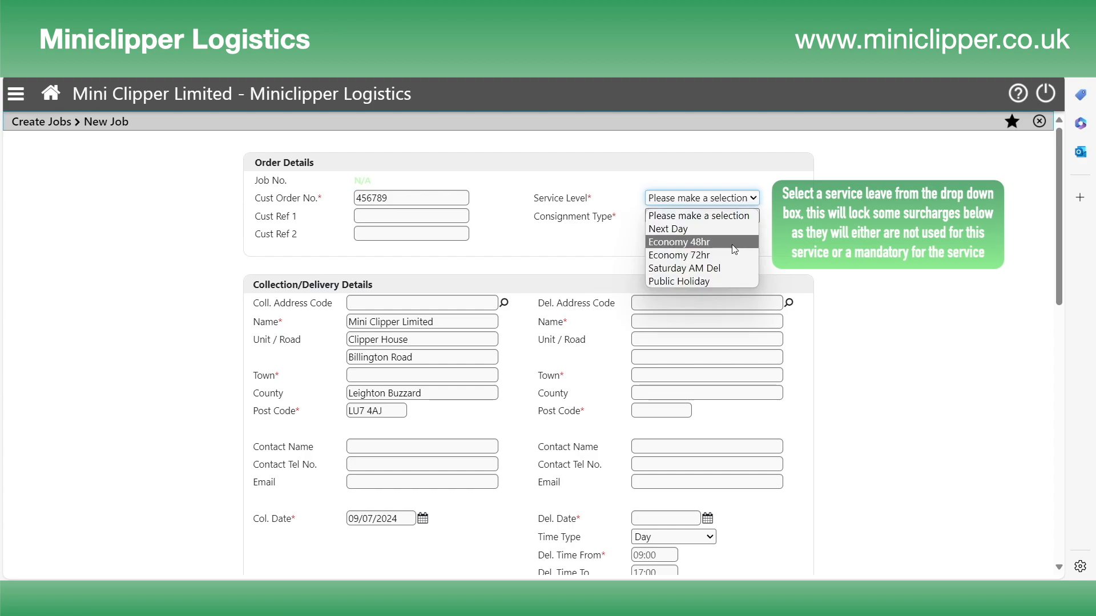
left_click(733, 243)
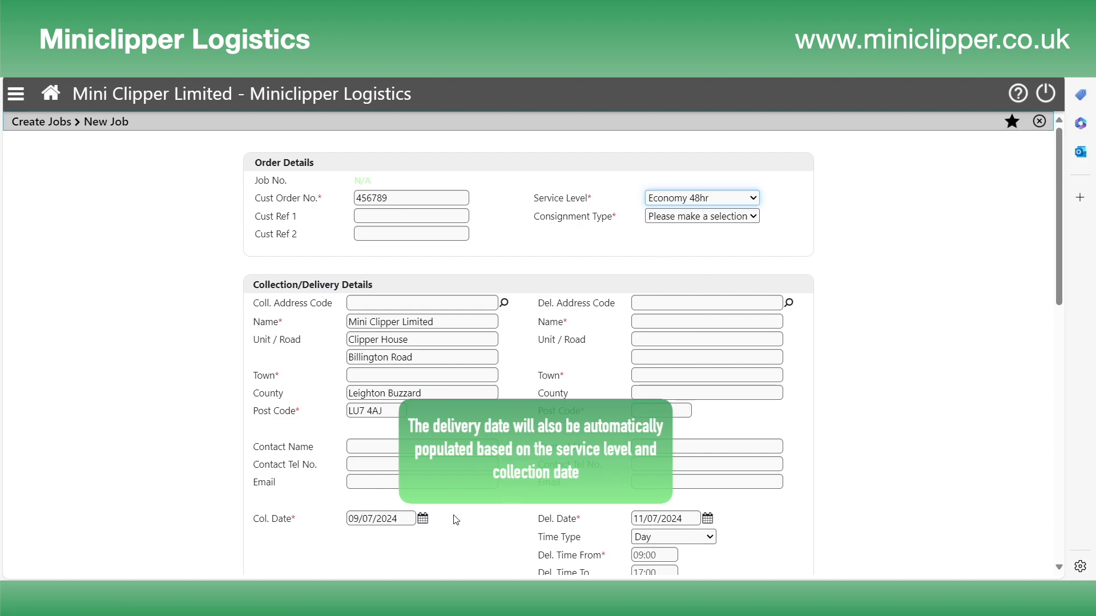
left_click(753, 216)
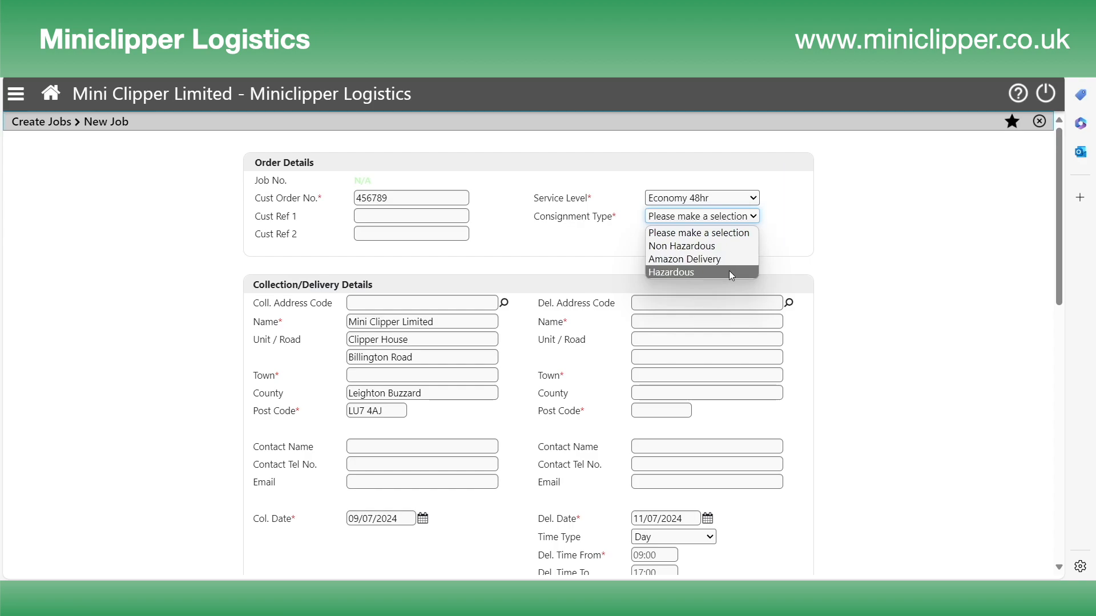
left_click(735, 246)
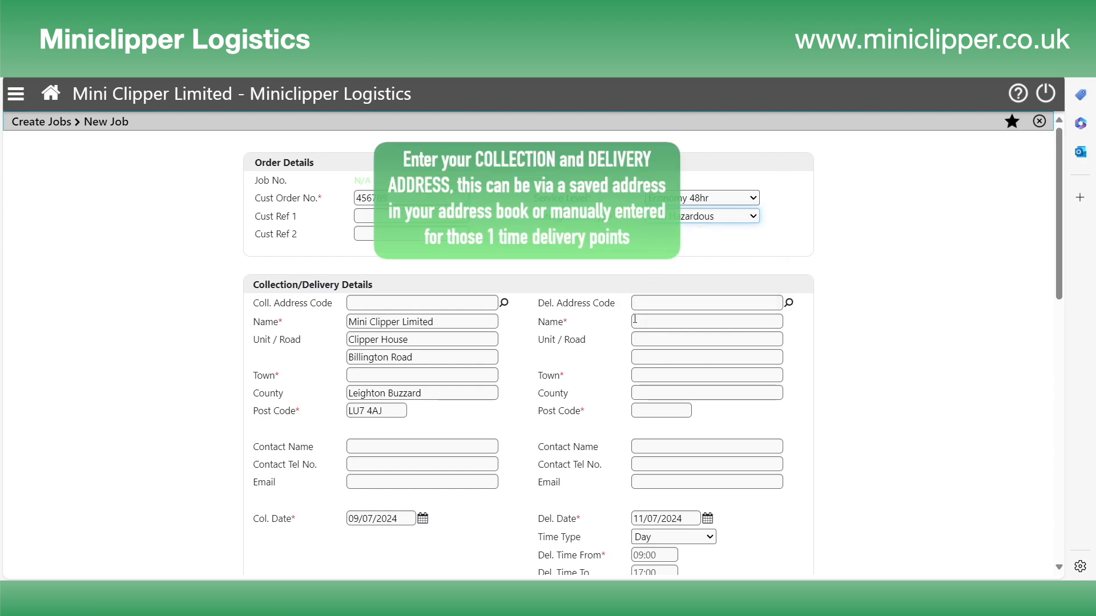
left_click(702, 322)
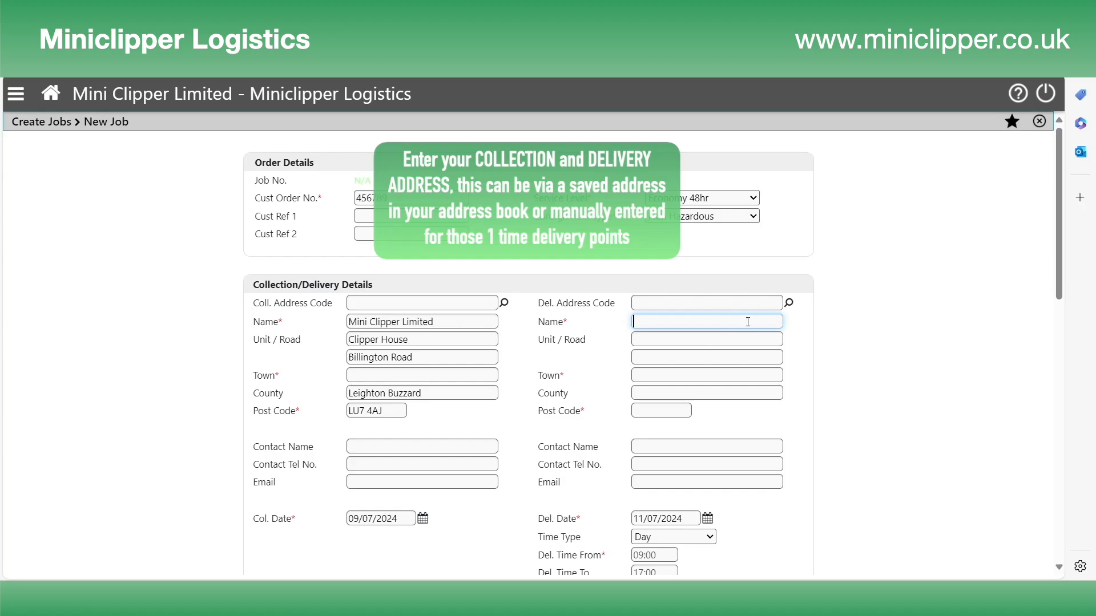
type("Miniclipper")
key("BackSpace")
key("BackSpace")
key("BackSpace")
key("BackSpace")
key("BackSpace")
key("BackSpace")
key("BackSpace")
key("BackSpace")
key("BackSpace")
key("BackSpace")
key("BackSpace")
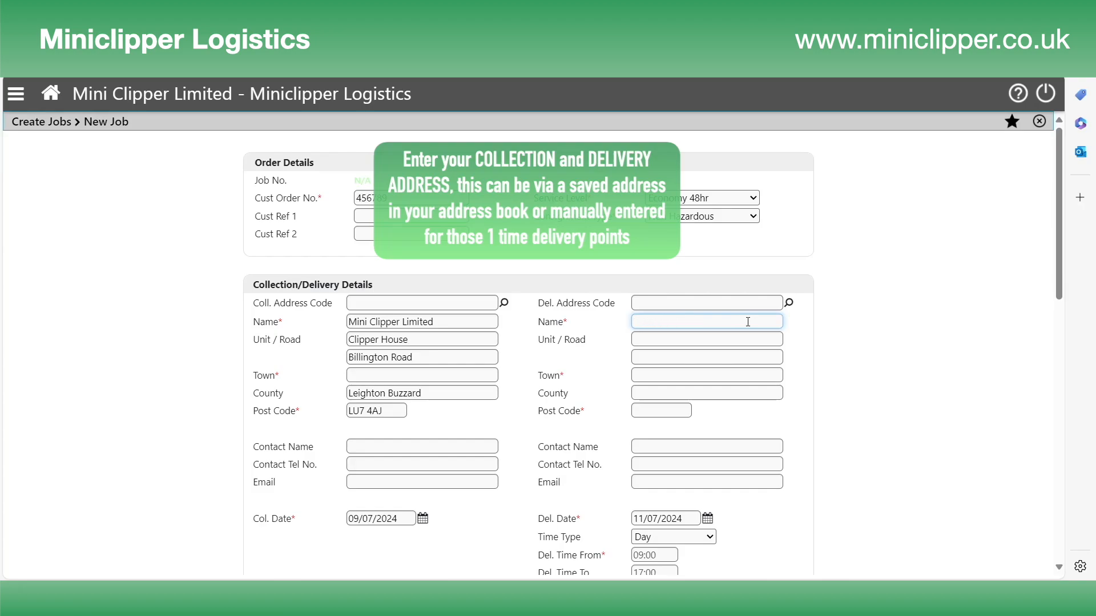
left_click(789, 304)
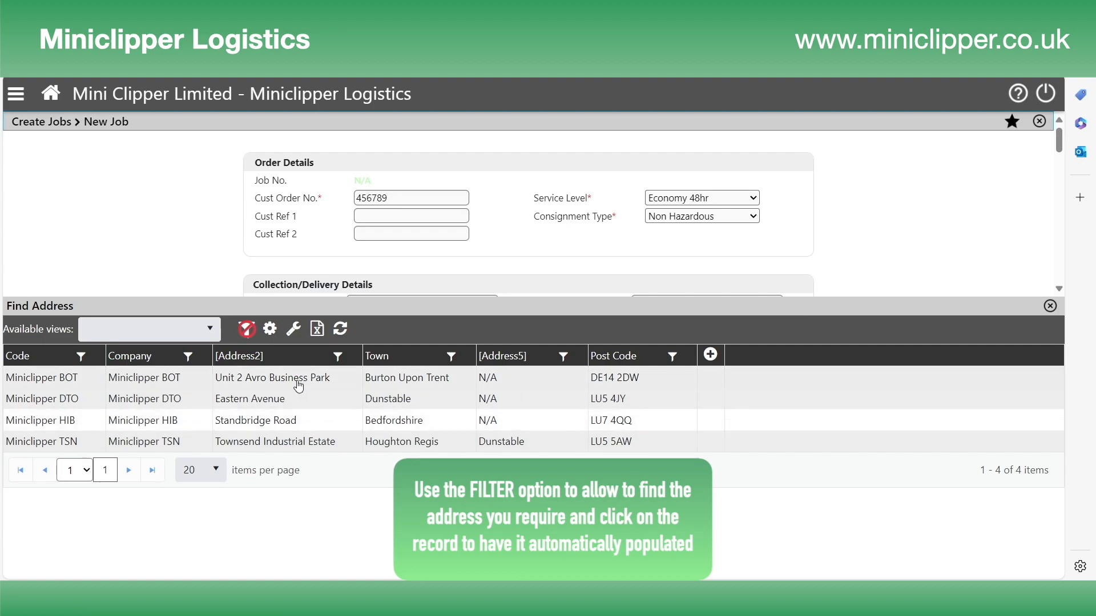
- Filter the address book to companies containing 'hib' and use Miniclipper HIB as delivery address
left_click(189, 357)
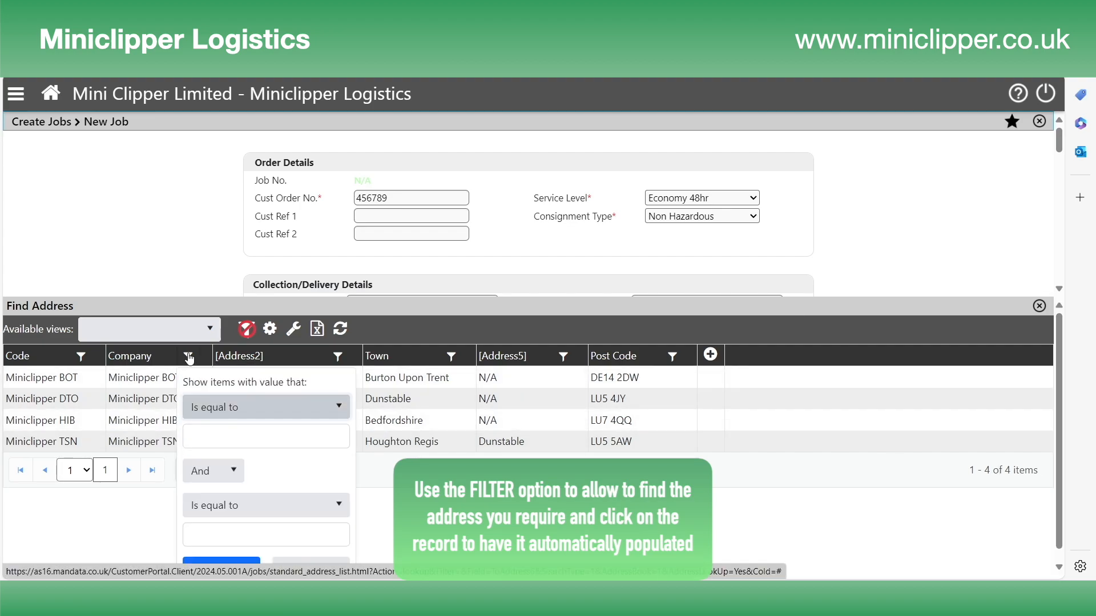
left_click(340, 409)
mouse_move(344, 447)
left_mouse_down()
mouse_move(344, 525)
mouse_move(352, 432)
left_mouse_up()
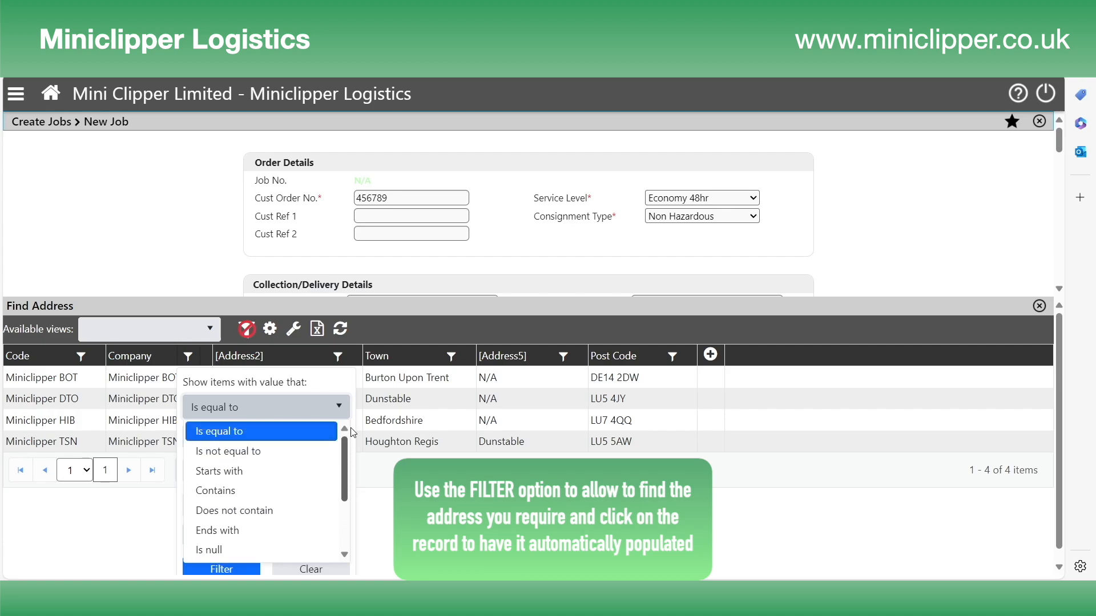
left_click(241, 493)
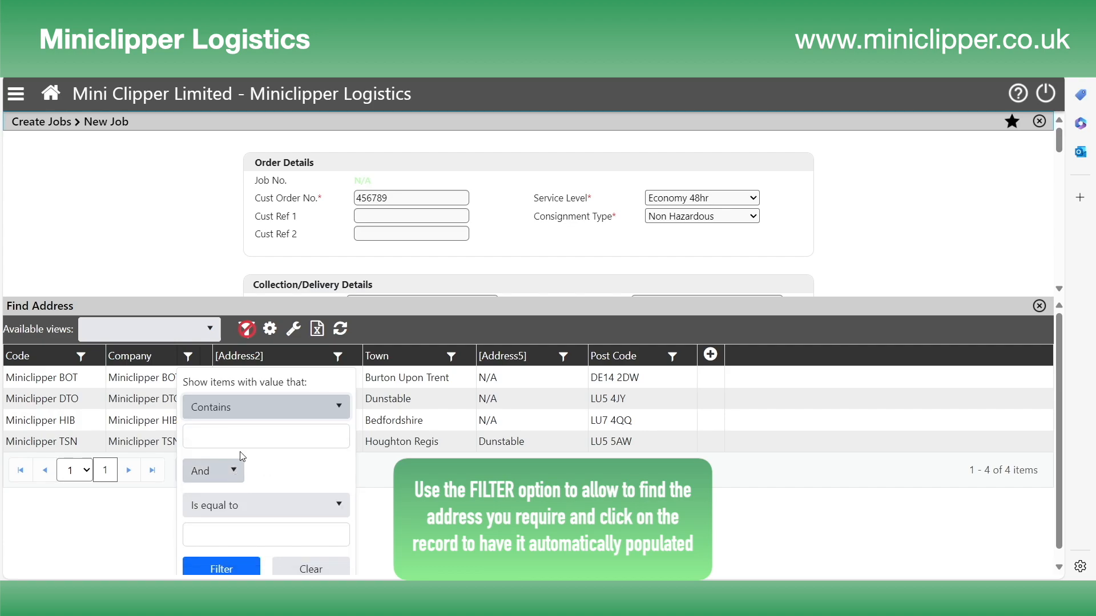
left_click(242, 434)
type("hib")
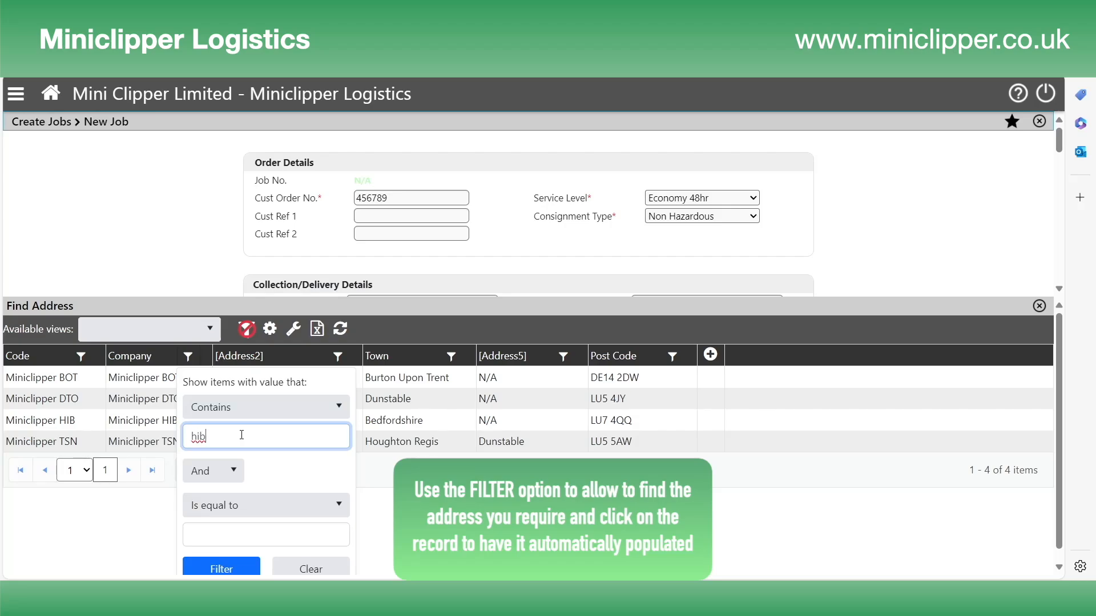
left_click(224, 569)
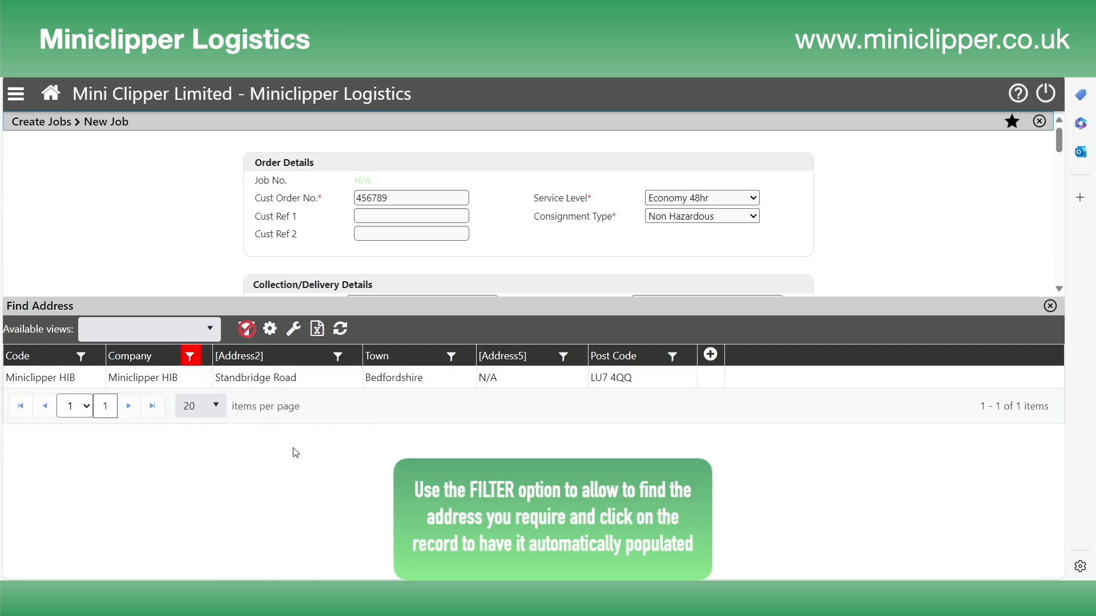
left_click(294, 380)
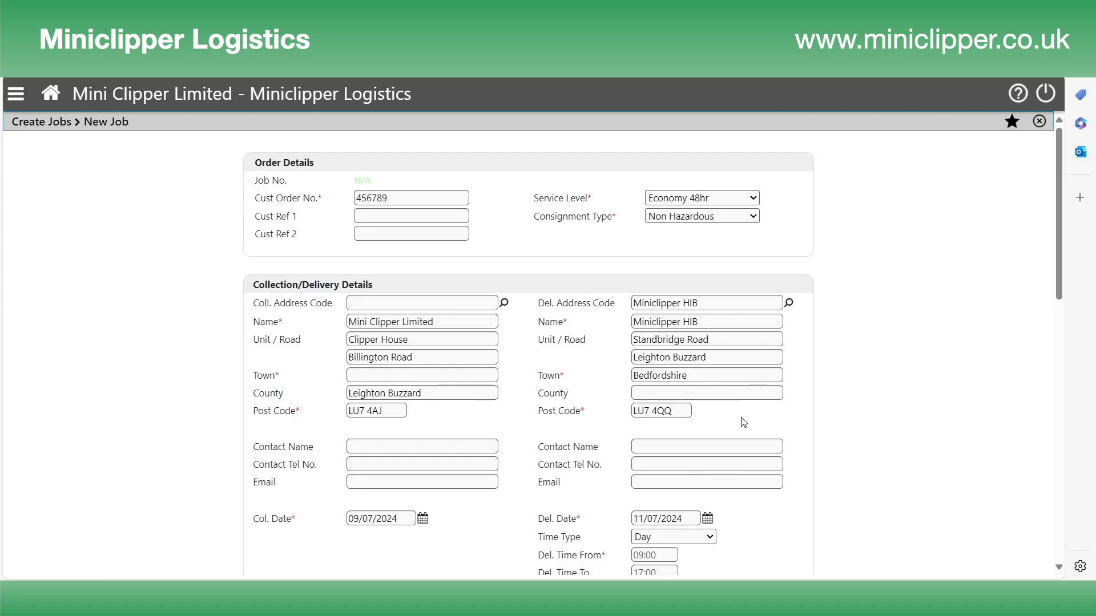
- Set the delivery time type to Fixed with a 10:15 start time
scroll(745, 412, "down", 2)
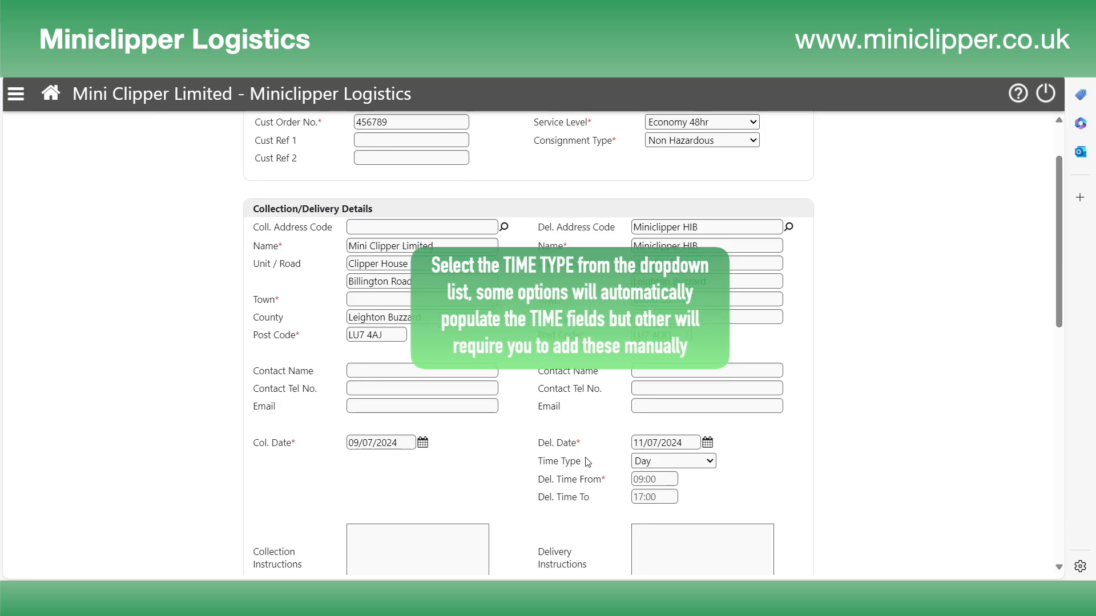
scroll(587, 463, "down", 1)
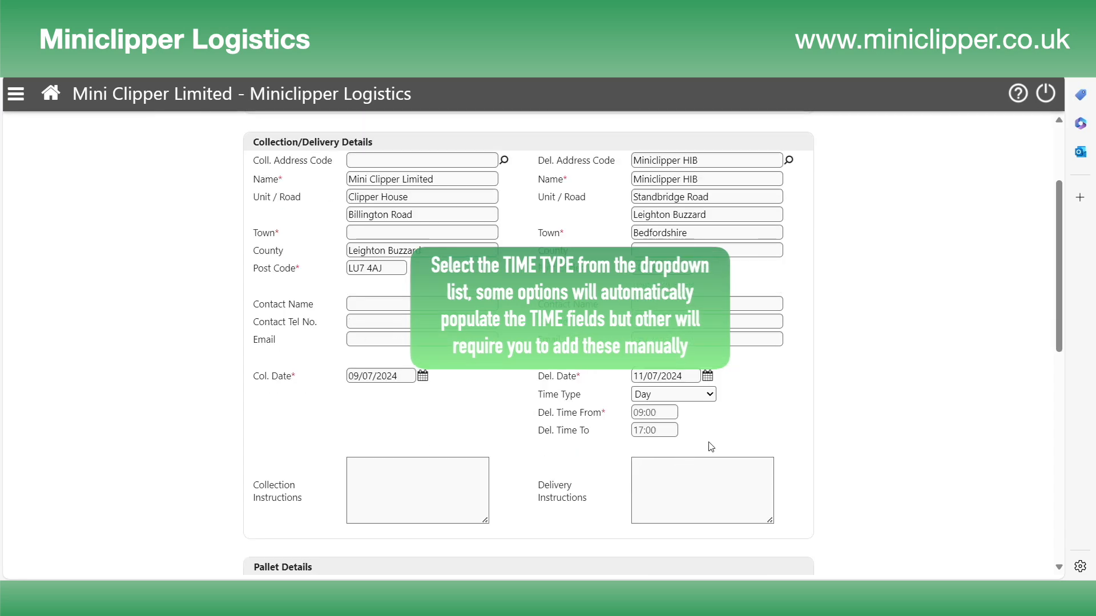
left_click_drag(544, 396, 590, 399)
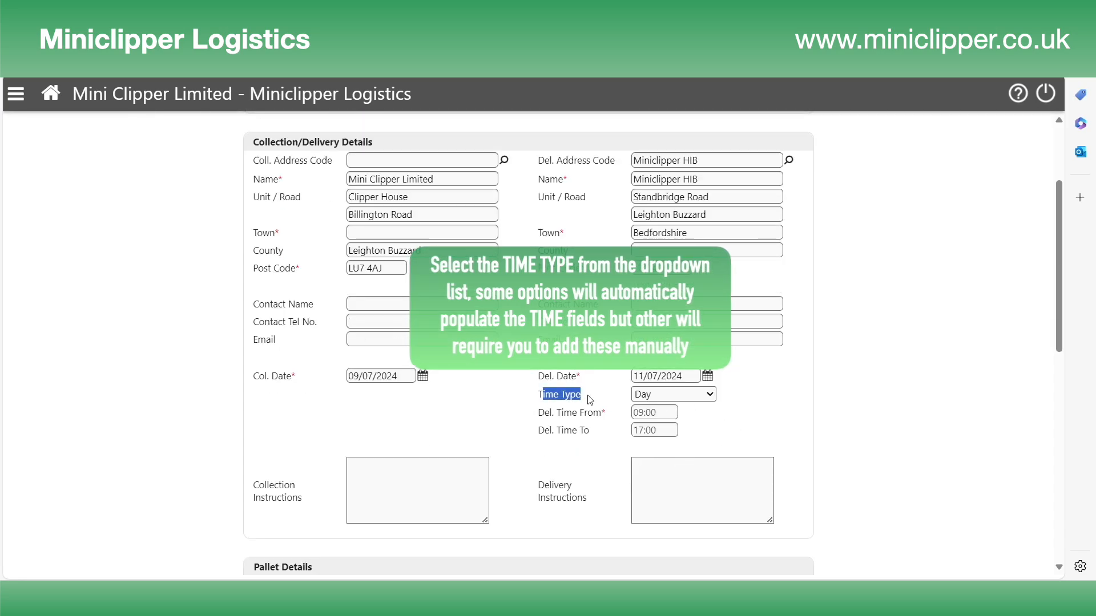
left_click(587, 397)
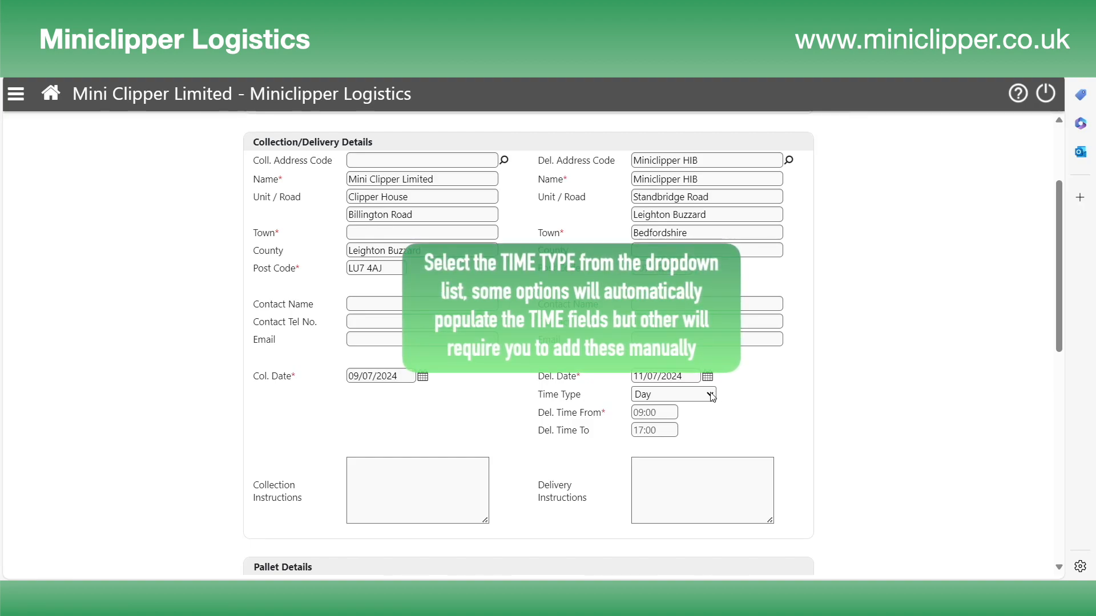
left_click(710, 395)
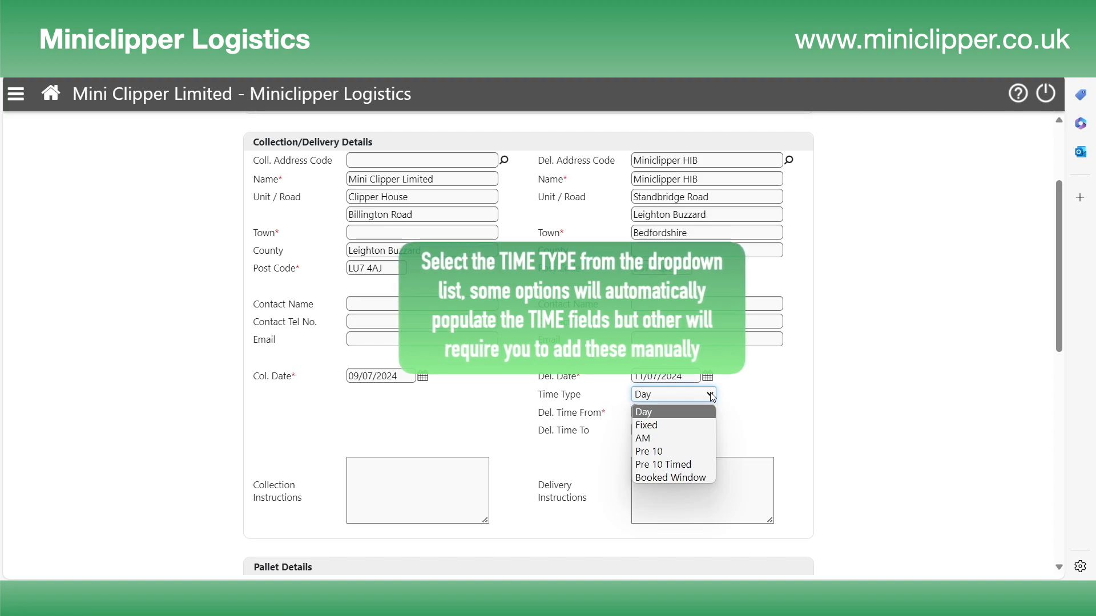
left_click(693, 426)
left_click(660, 411)
type("10:15")
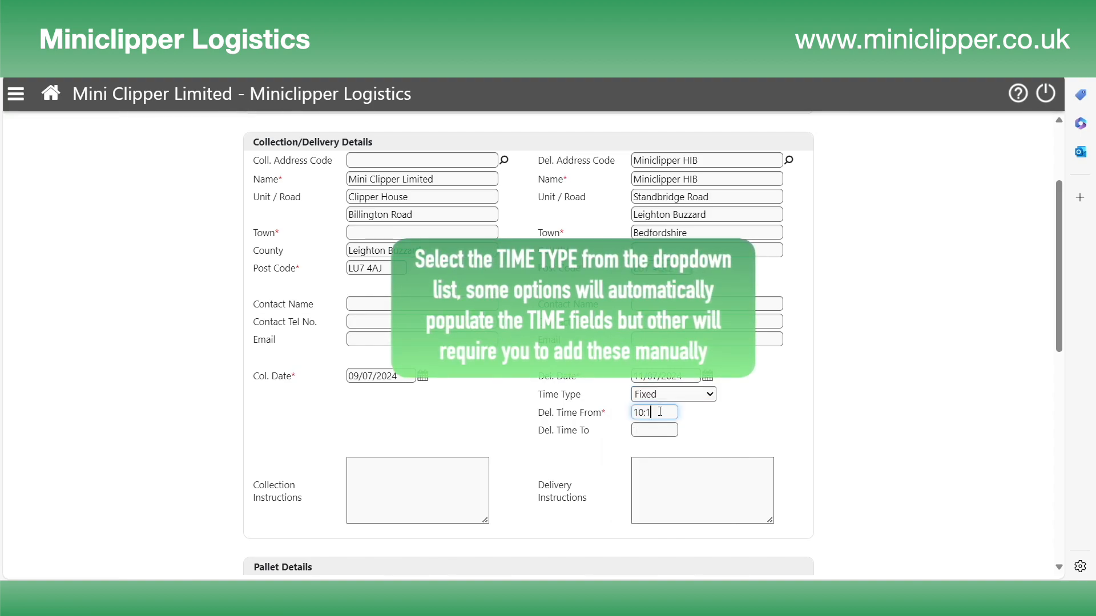
left_click(711, 421)
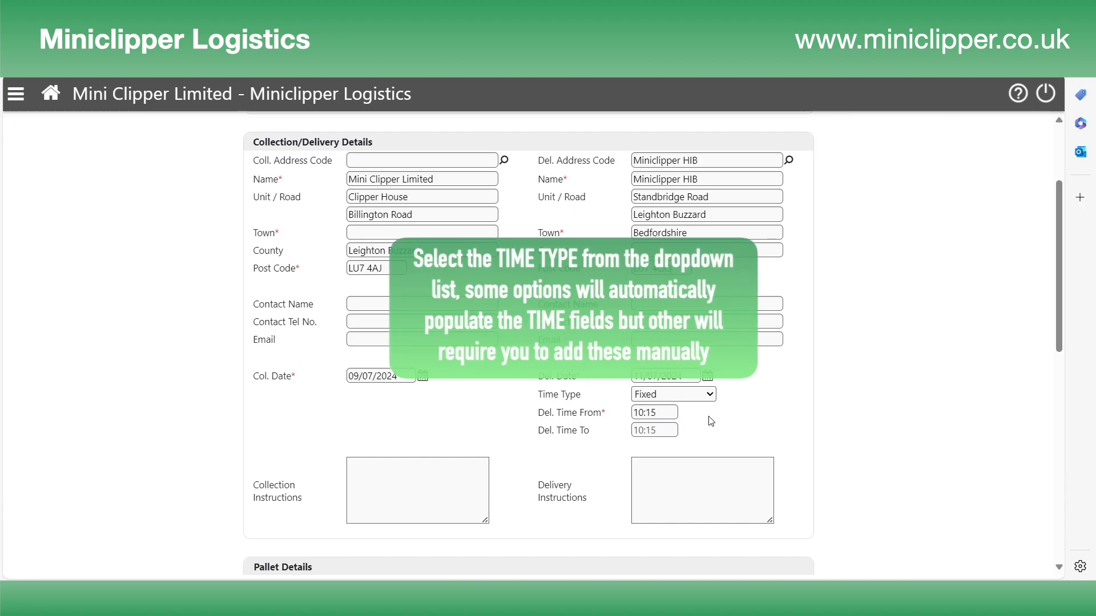
- Switch the delivery time type to AM for a 09:00–12:00 window
left_click(713, 395)
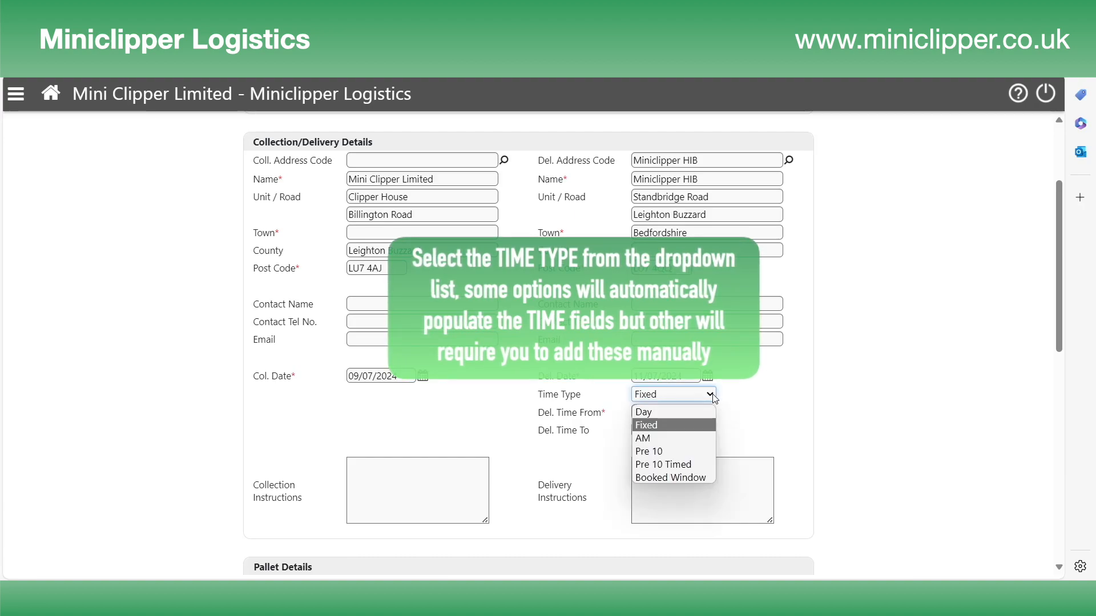
left_click(677, 440)
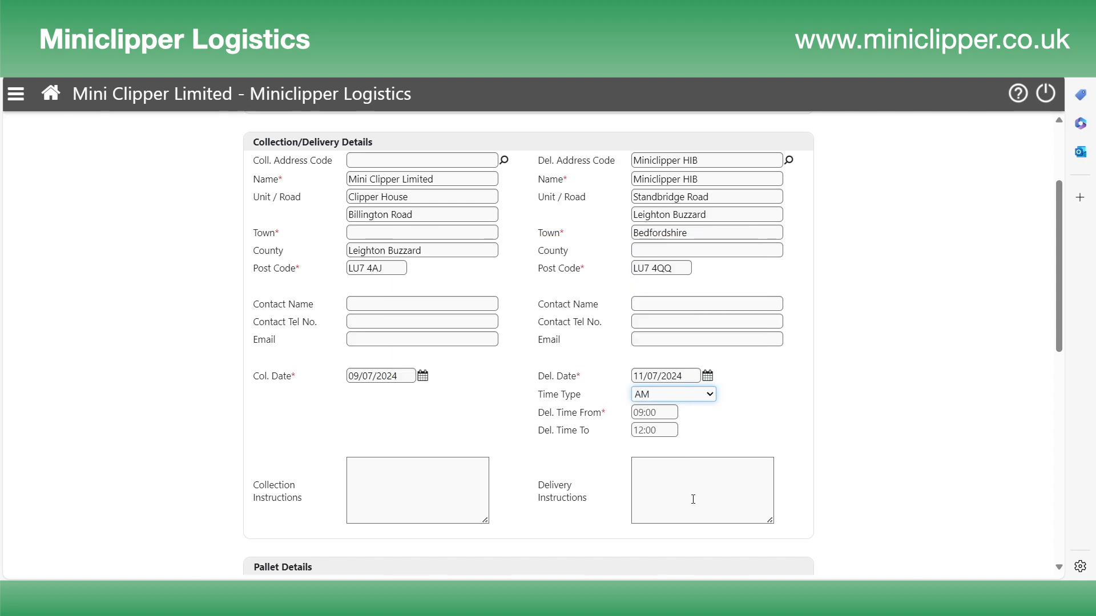
left_click(444, 493)
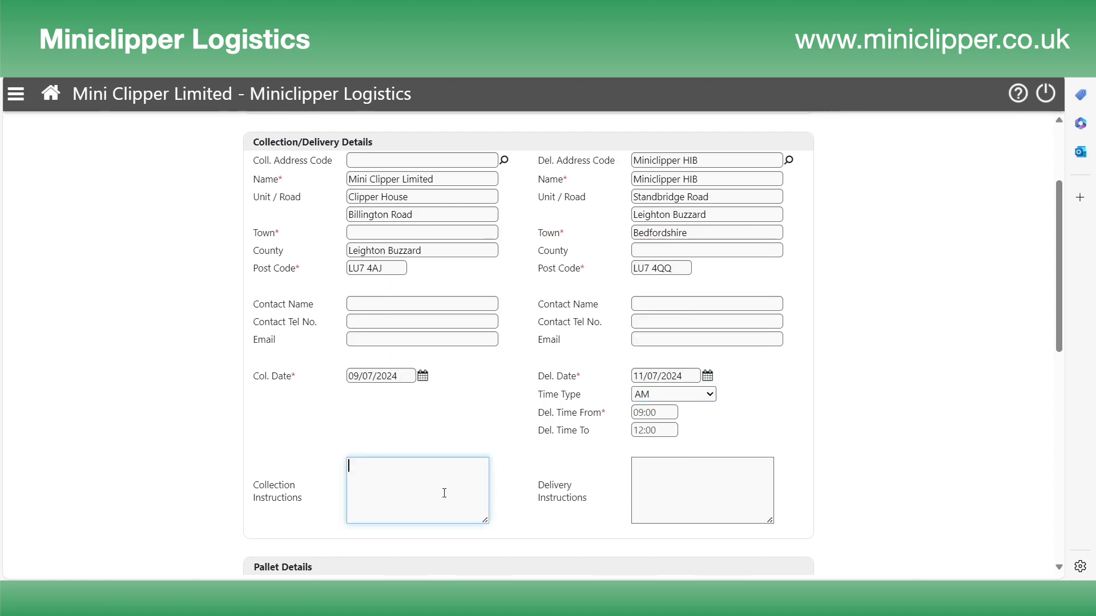
- Add delivery instruction 'Call 30 mins before arrival' and enter the delivery contact phone number
left_click(654, 487)
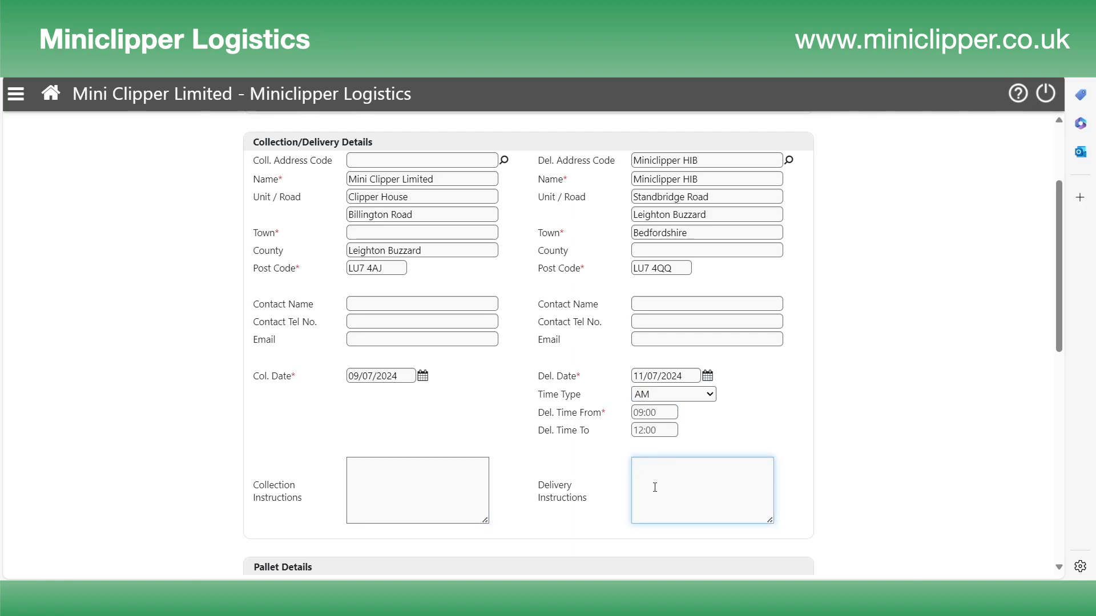
type("Call 30 mins before arrival")
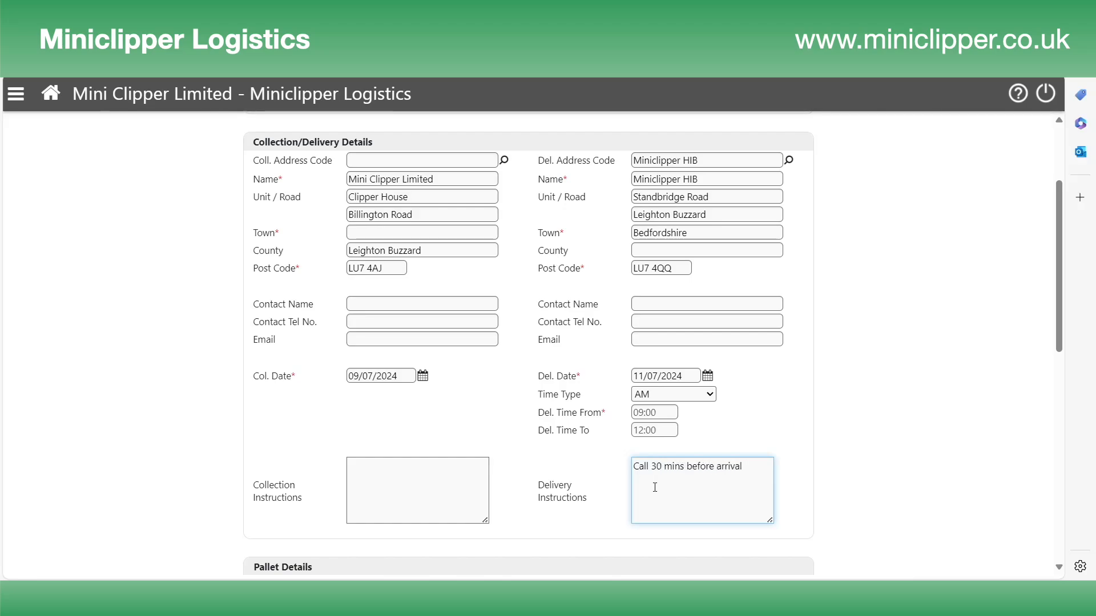
left_click(664, 323)
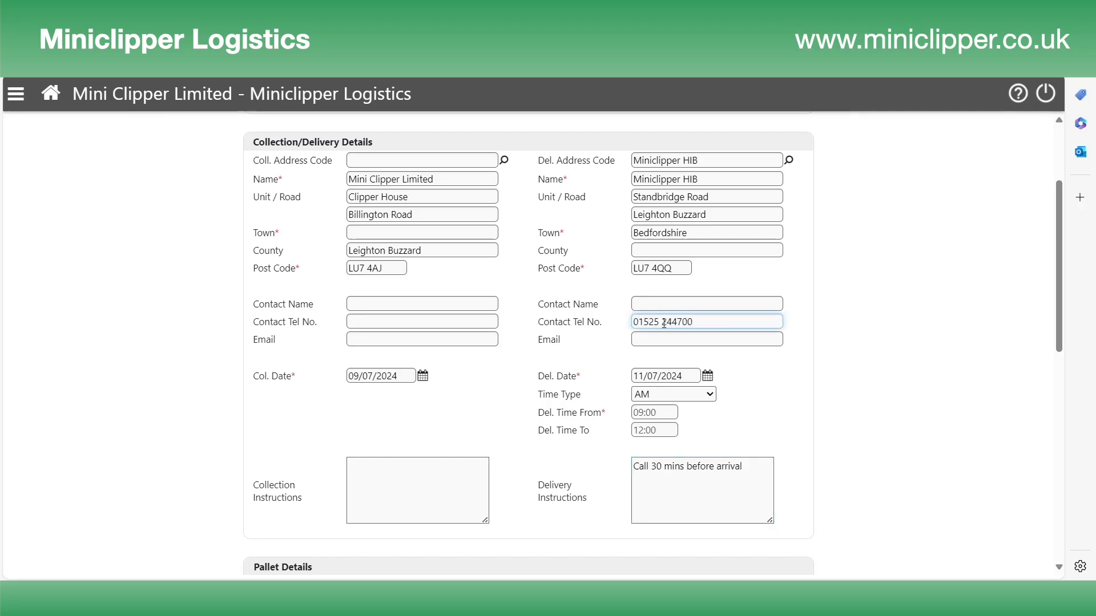
left_click(754, 398)
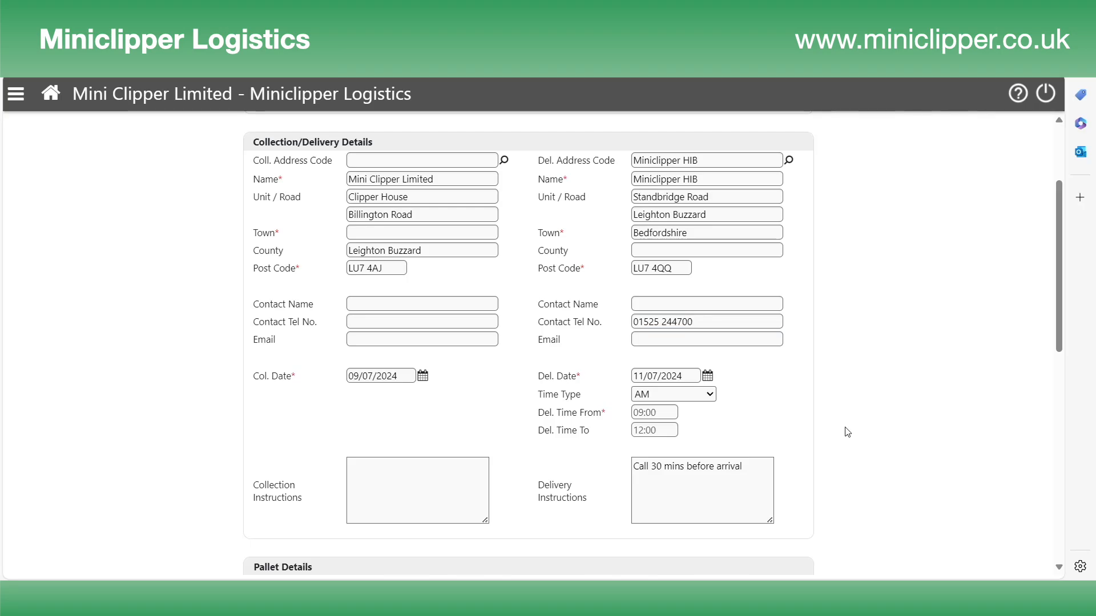
scroll(847, 432, "down", 1)
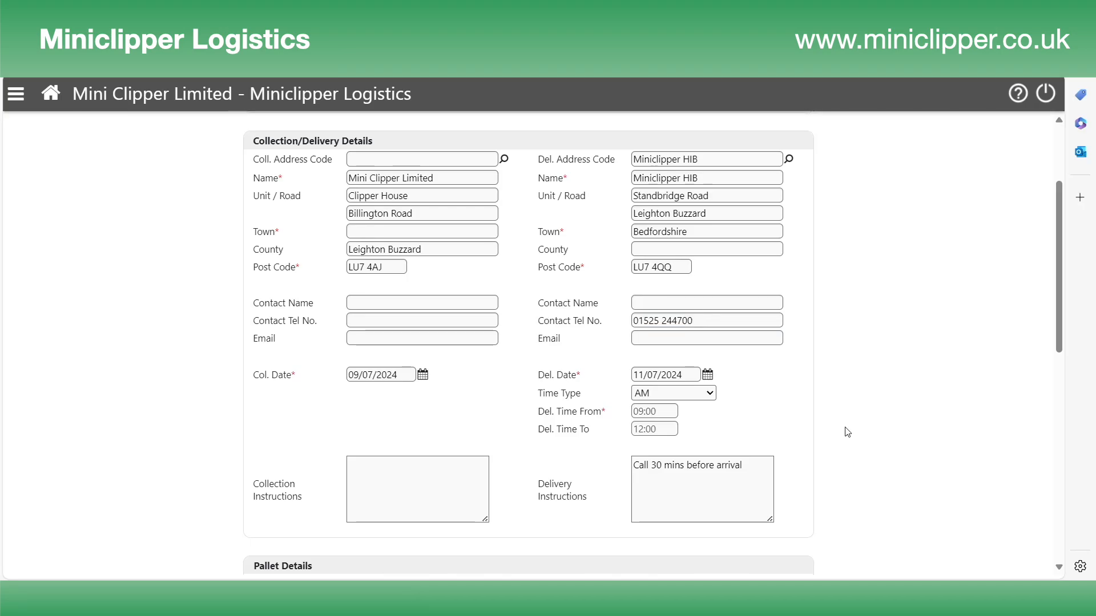
scroll(847, 432, "down", 6)
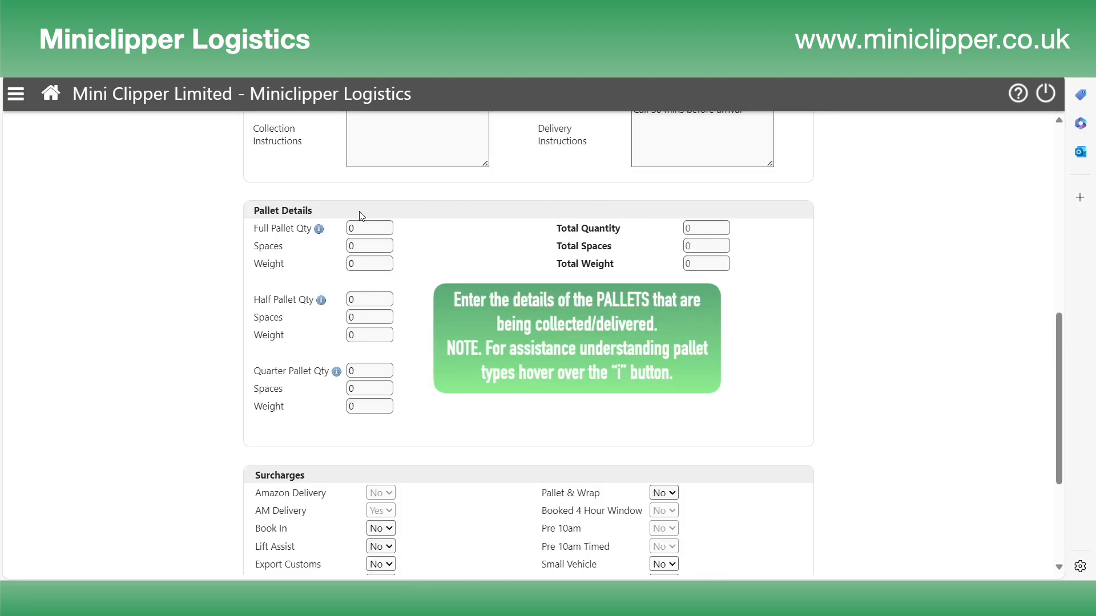
- Enter one full pallet weighing 600 in Pallet Details
mouse_move(318, 230)
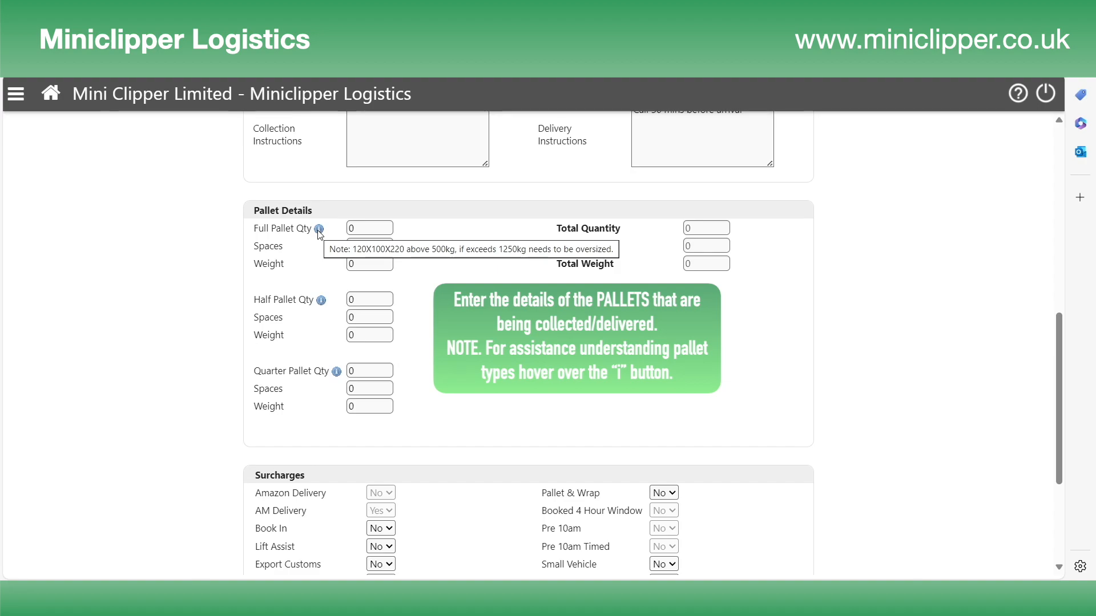
mouse_move(322, 307)
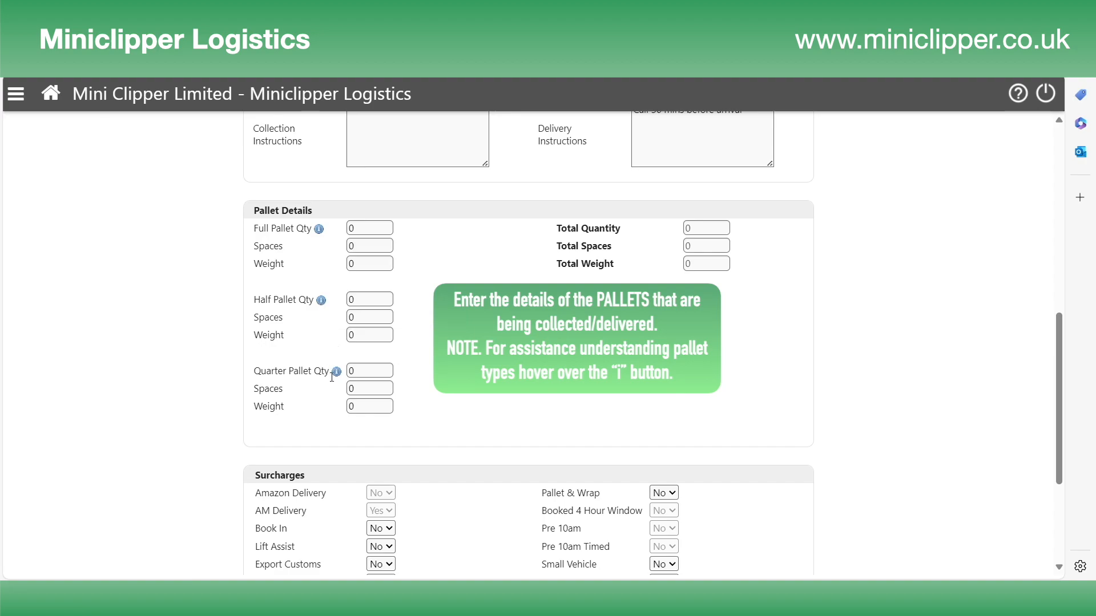
mouse_move(337, 376)
left_click_drag(384, 222, 316, 220)
type("1")
key("Tab")
key("Tab")
type("600")
- Add one half pallet taking 1 space and weighing 400
key("Tab")
type("1")
key("Tab")
type("1")
key("Tab")
type("400")
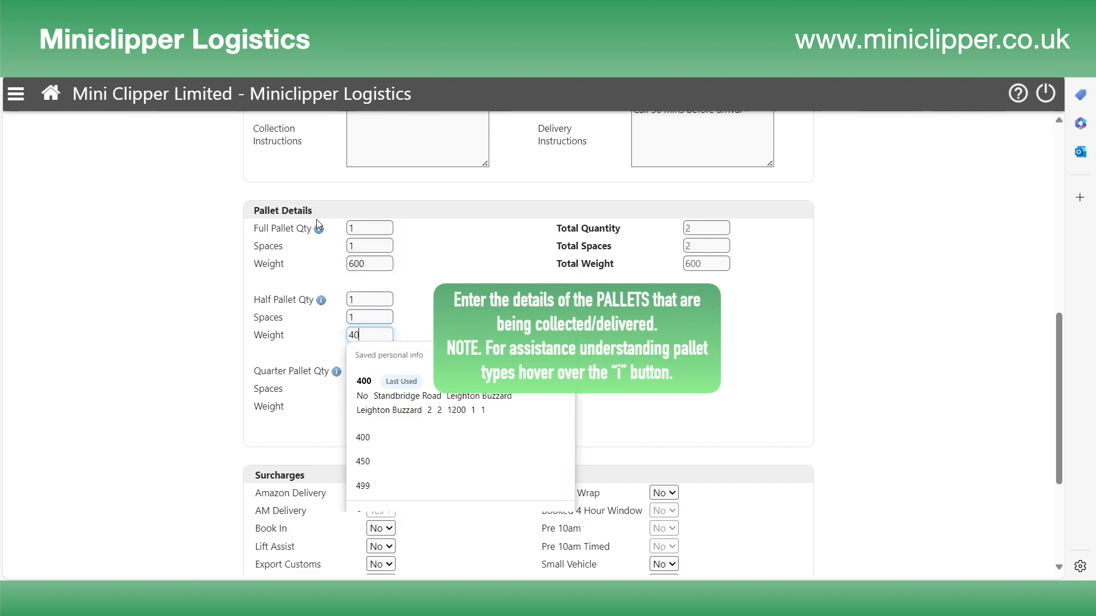
key("Tab")
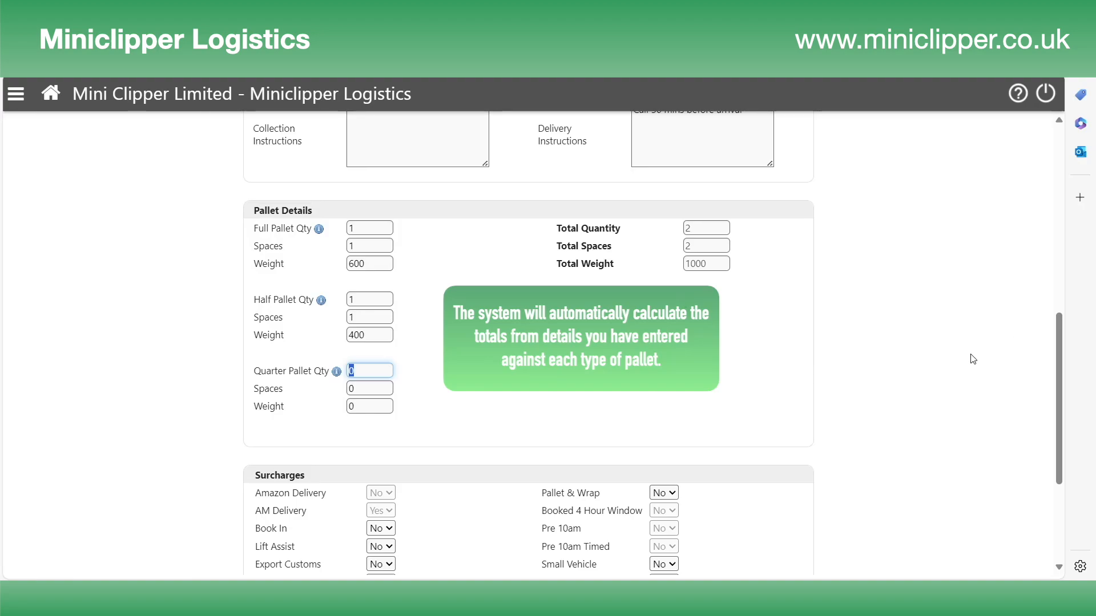
scroll(972, 359, "down", 1)
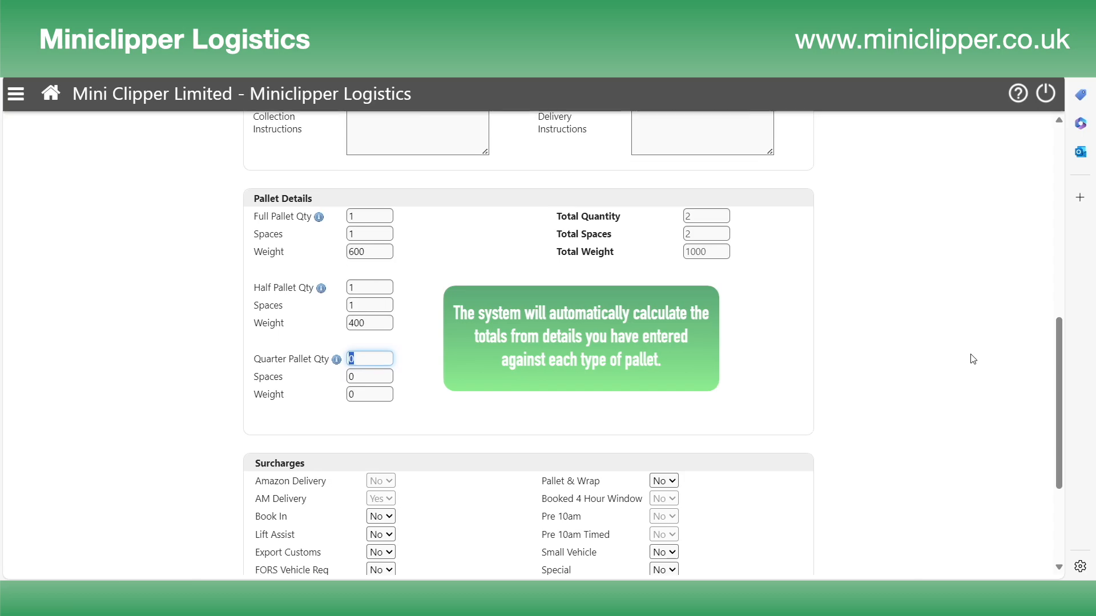
scroll(973, 358, "down", 3)
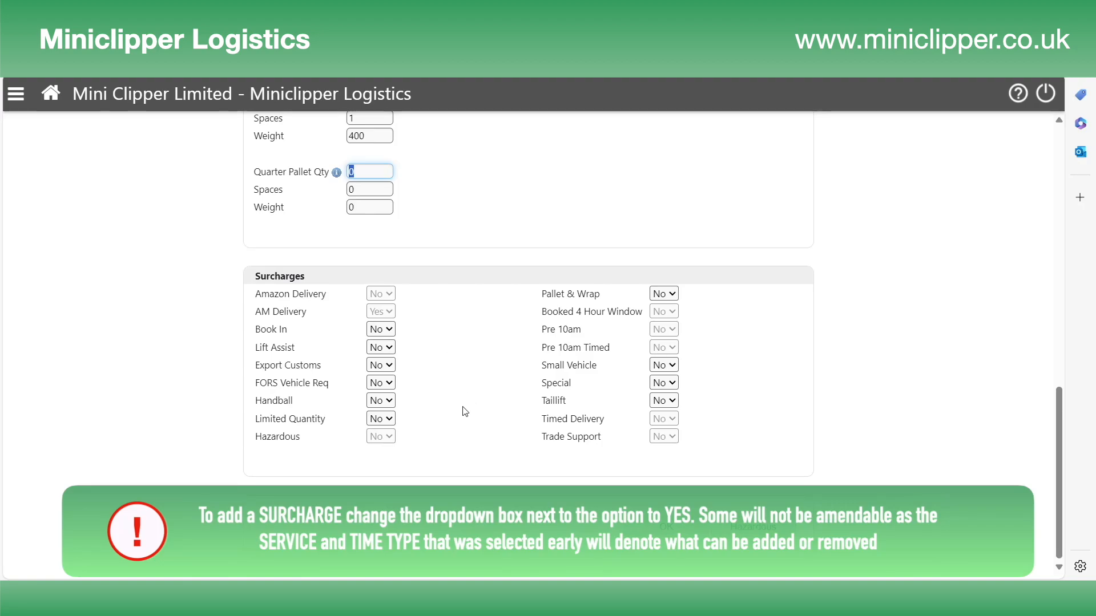
- Set the Small Vehicle surcharge to Yes and attempt to save the job
left_click(672, 365)
left_click(672, 402)
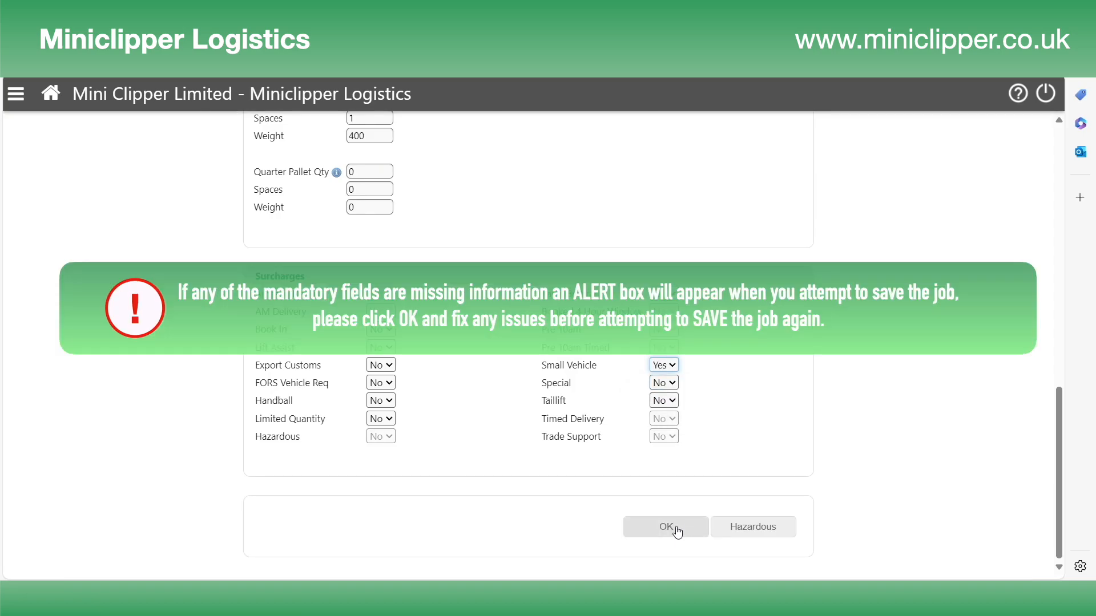
left_click(677, 530)
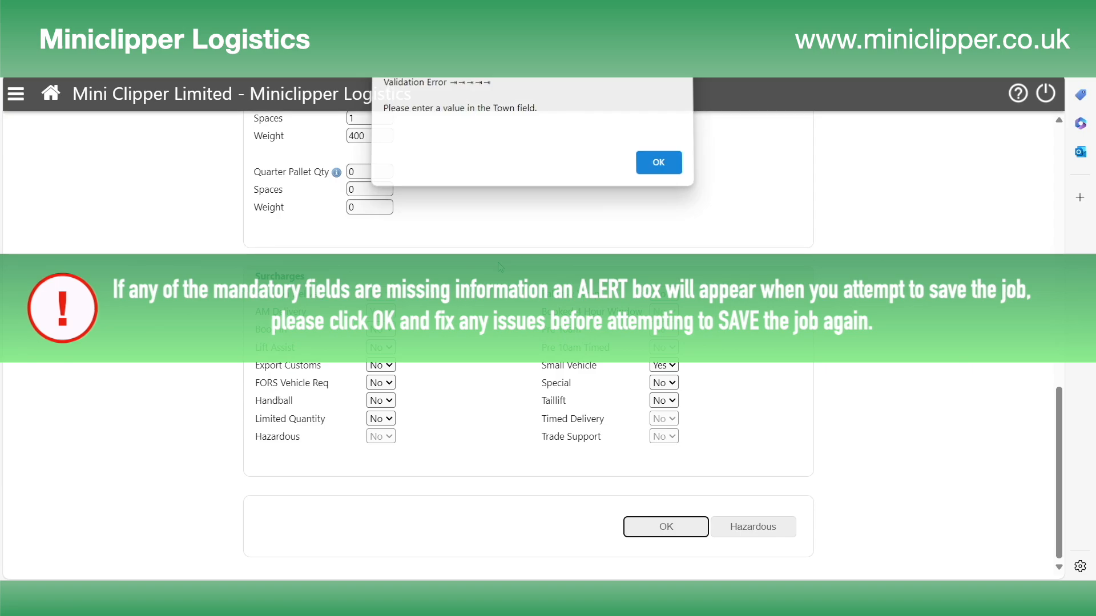
- Fill the empty collection Town with Leighton Buzzard from the autofill suggestion
scroll(496, 264, "up", 9)
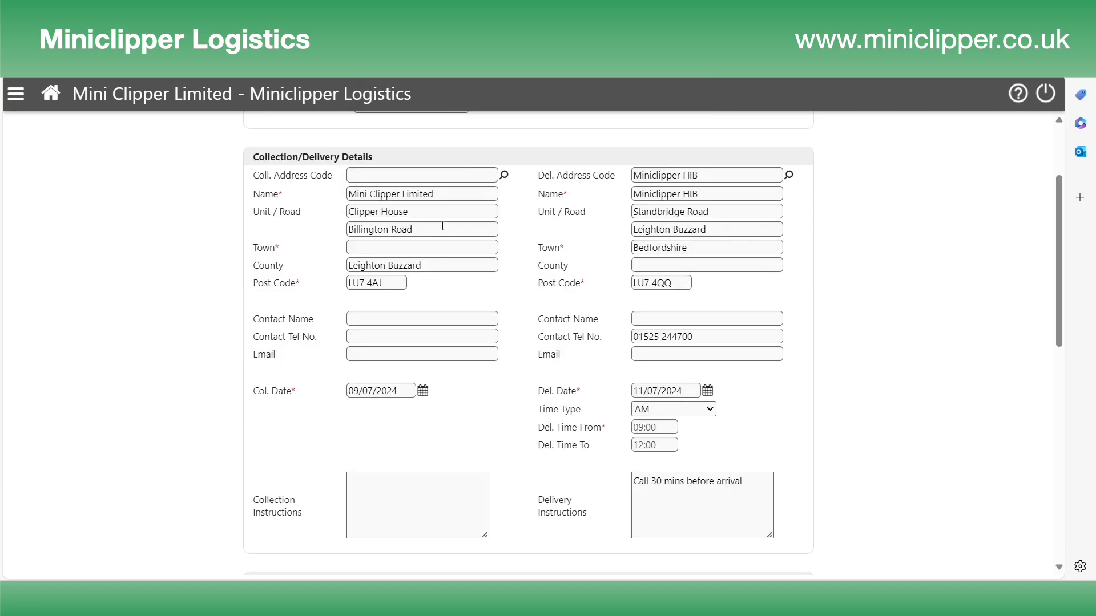
left_click_drag(429, 266, 329, 271)
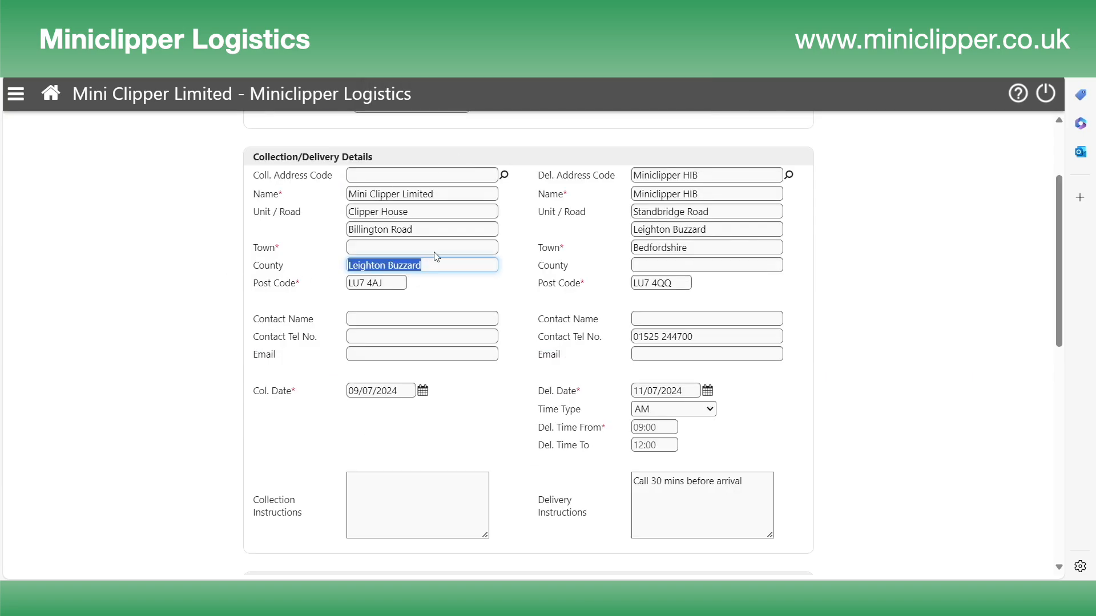
left_click(387, 246)
key("Down")
key("Return")
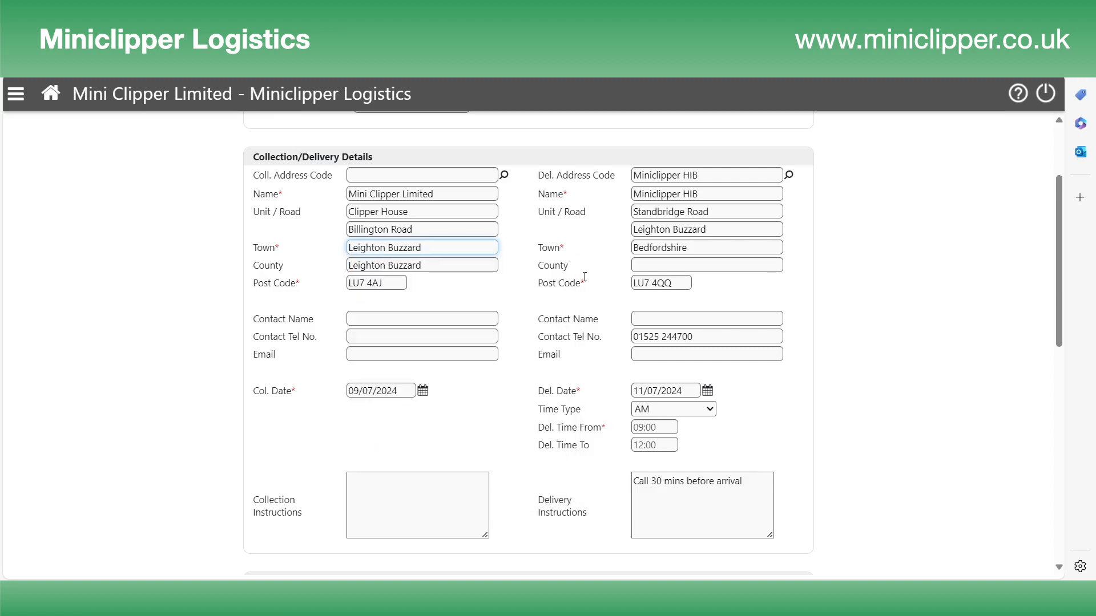
left_click(584, 280)
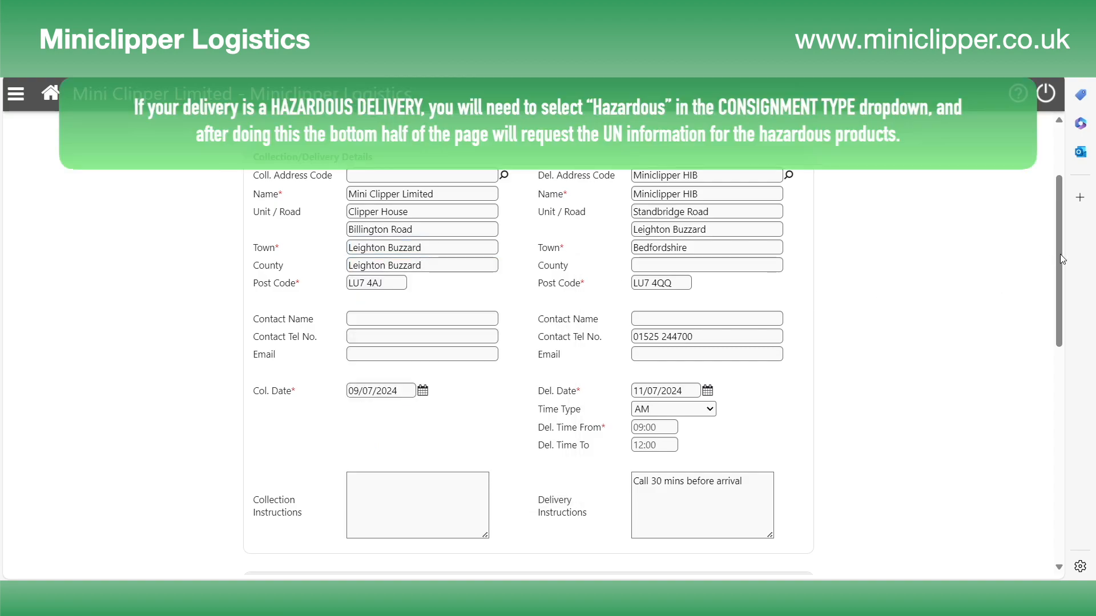
- Change the consignment type in Order Details to Hazardous
left_click_drag(1062, 175, 1062, 172)
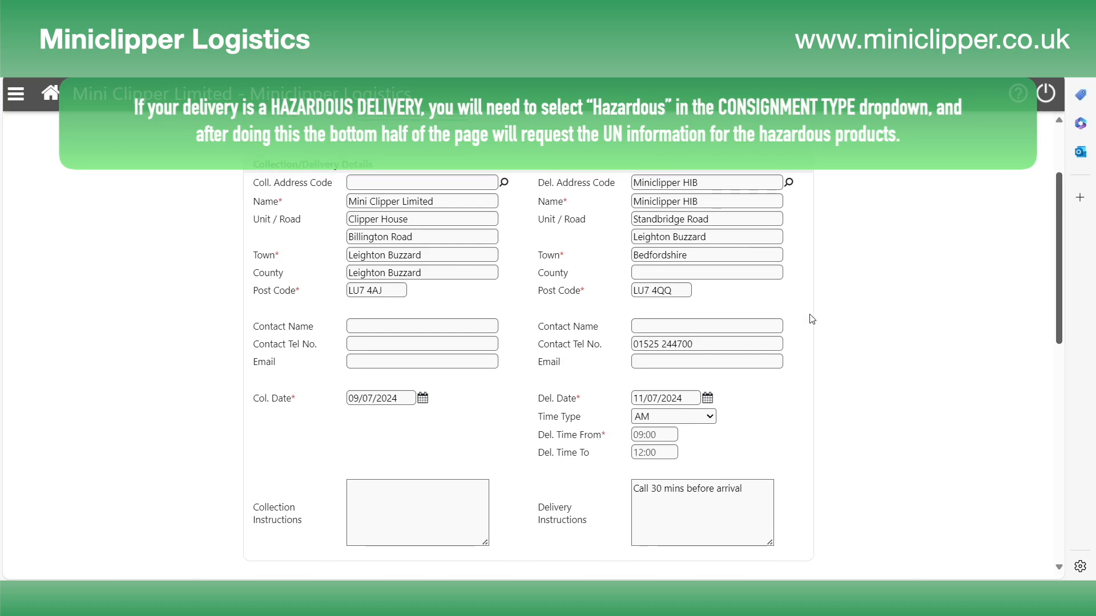
scroll(812, 319, "up", 1)
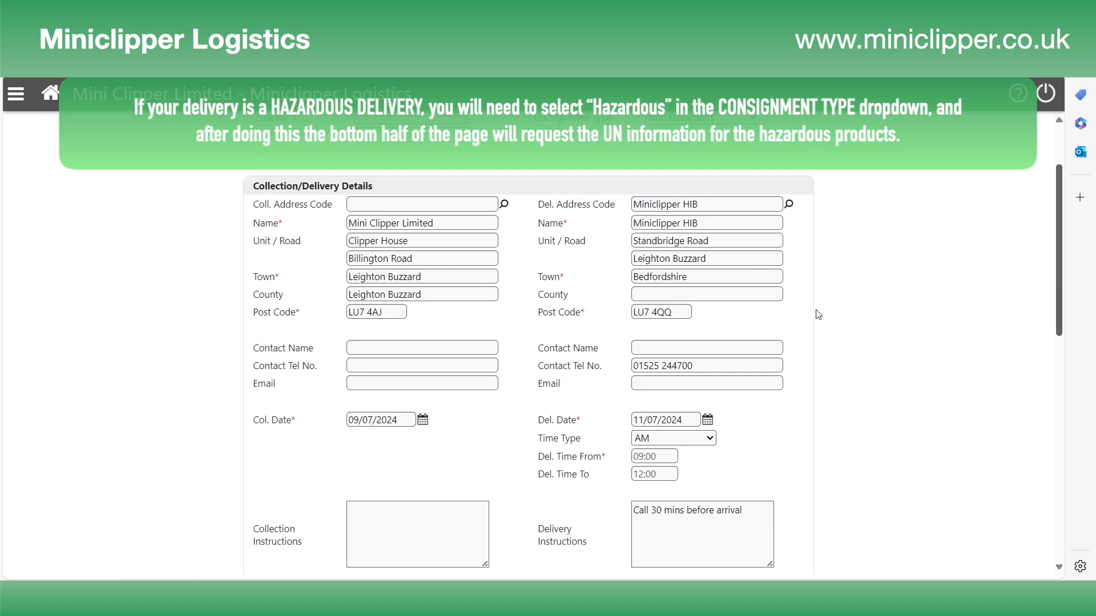
scroll(819, 315, "up", 4)
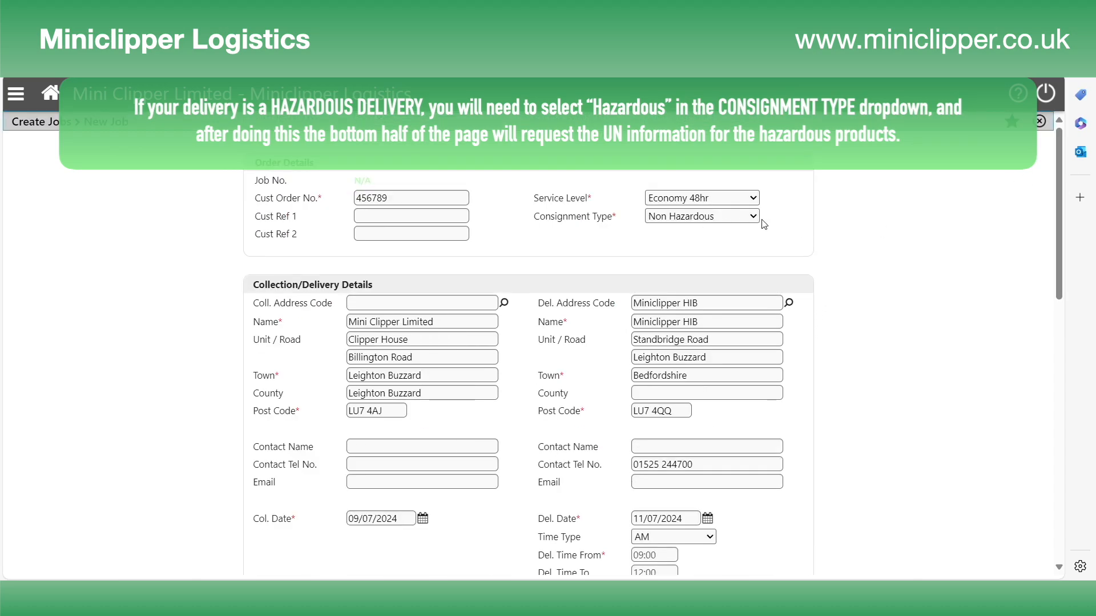
left_click(753, 216)
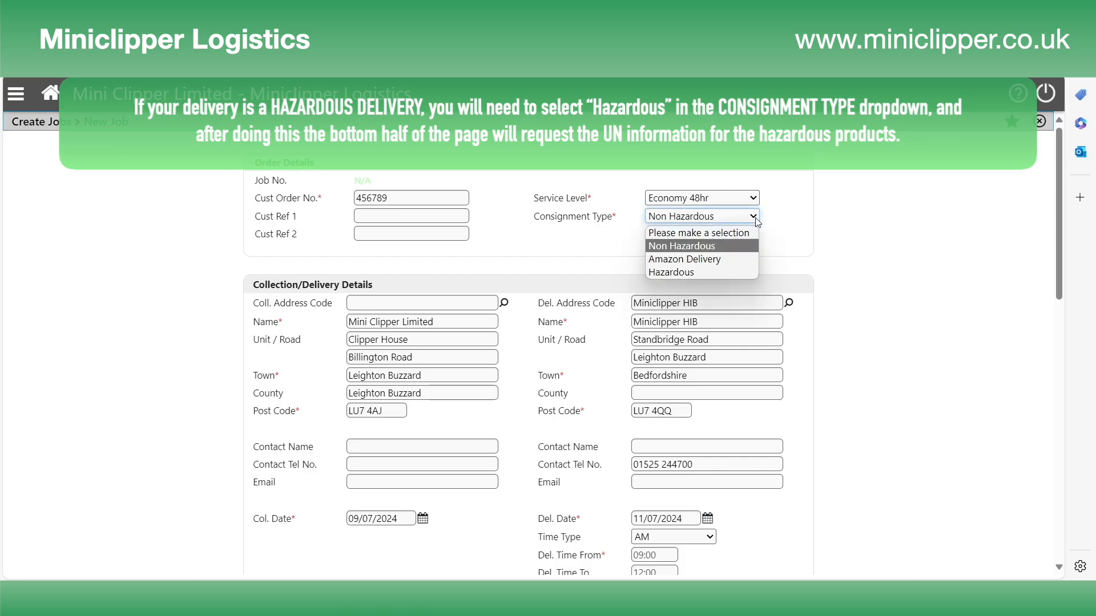
left_click(701, 272)
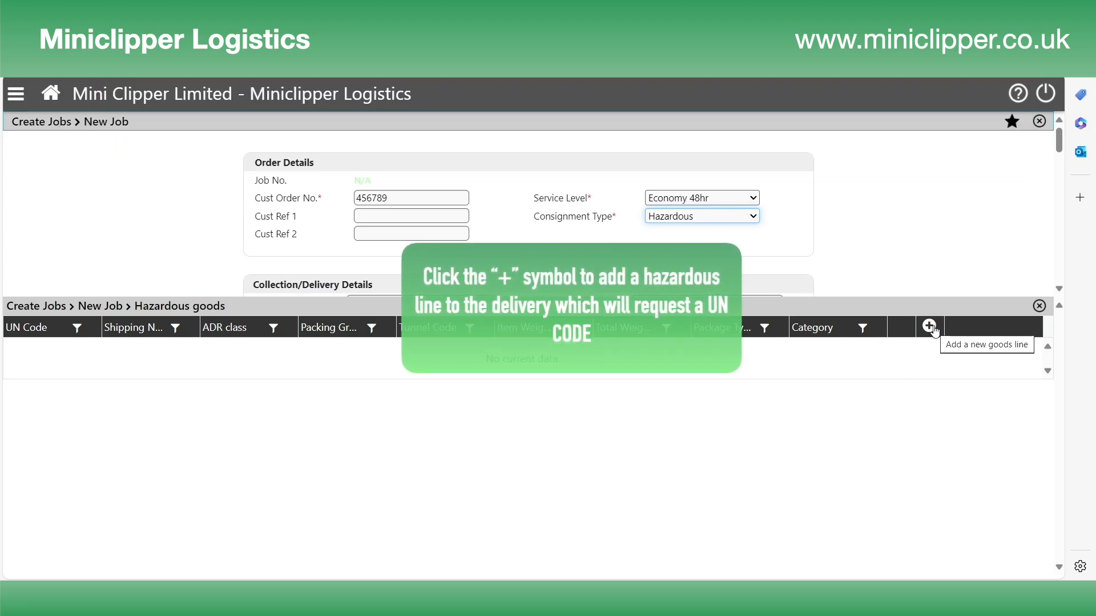
- Add a hazardous goods line with UN code 1993 (propan-2-ol) and the flammable liquid goods entry
left_click(930, 327)
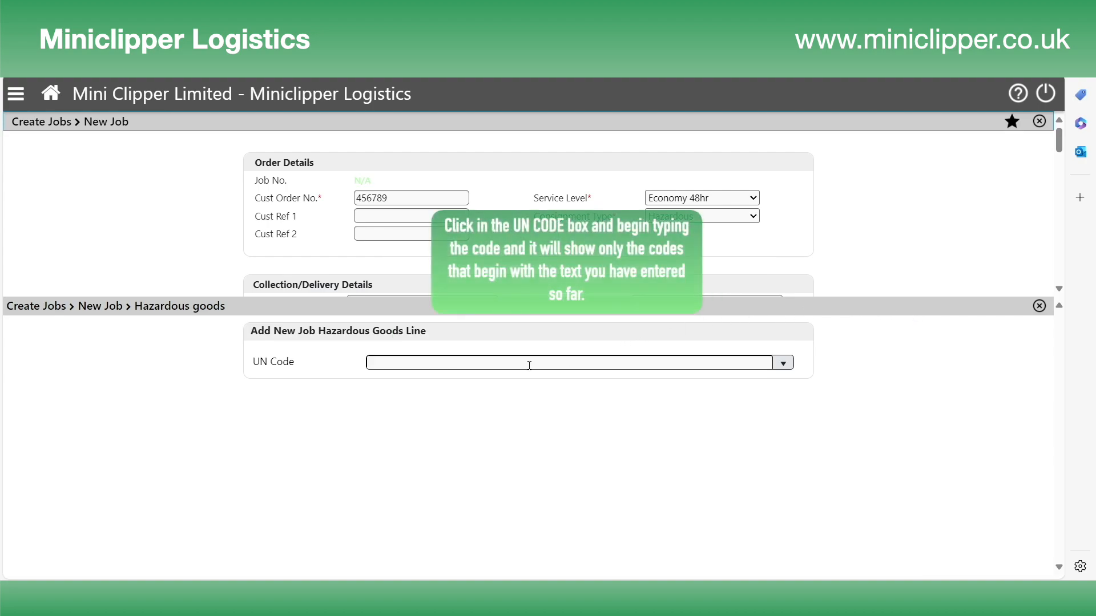
type("1993")
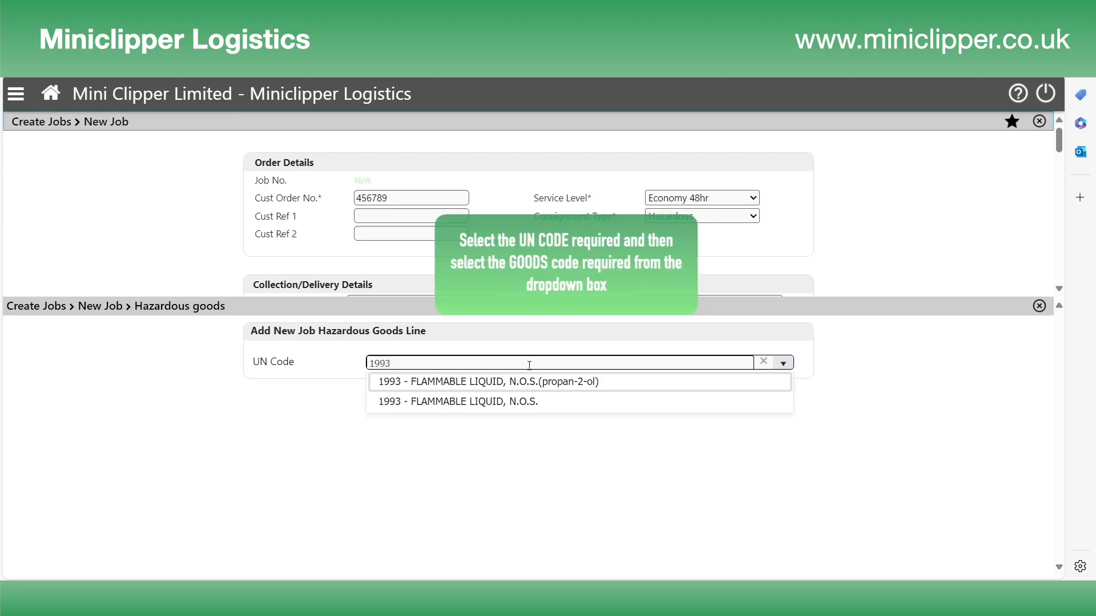
left_click(623, 385)
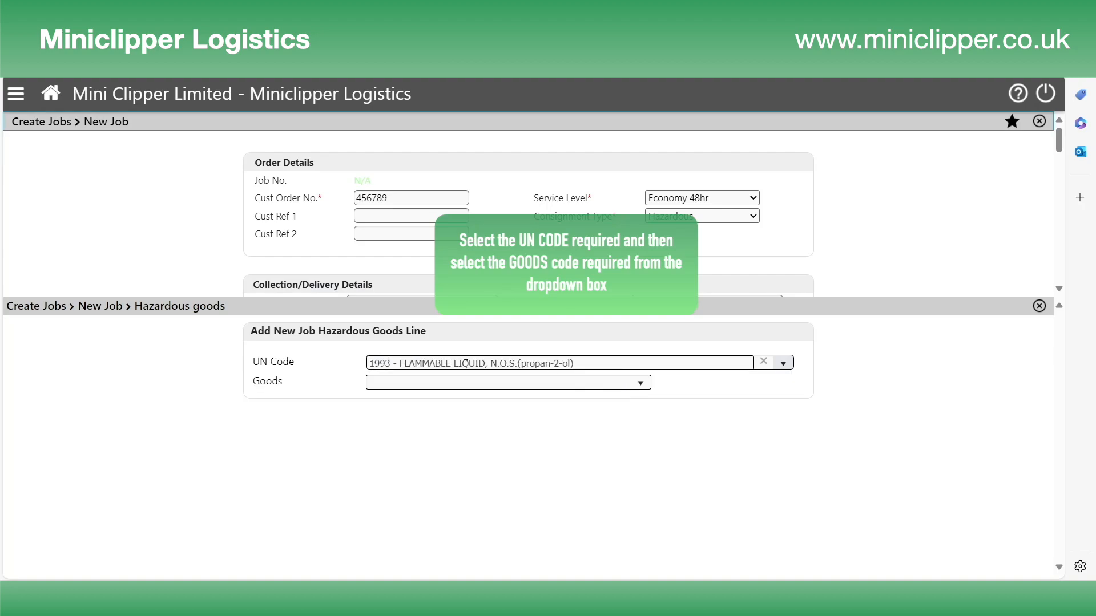
left_click(647, 386)
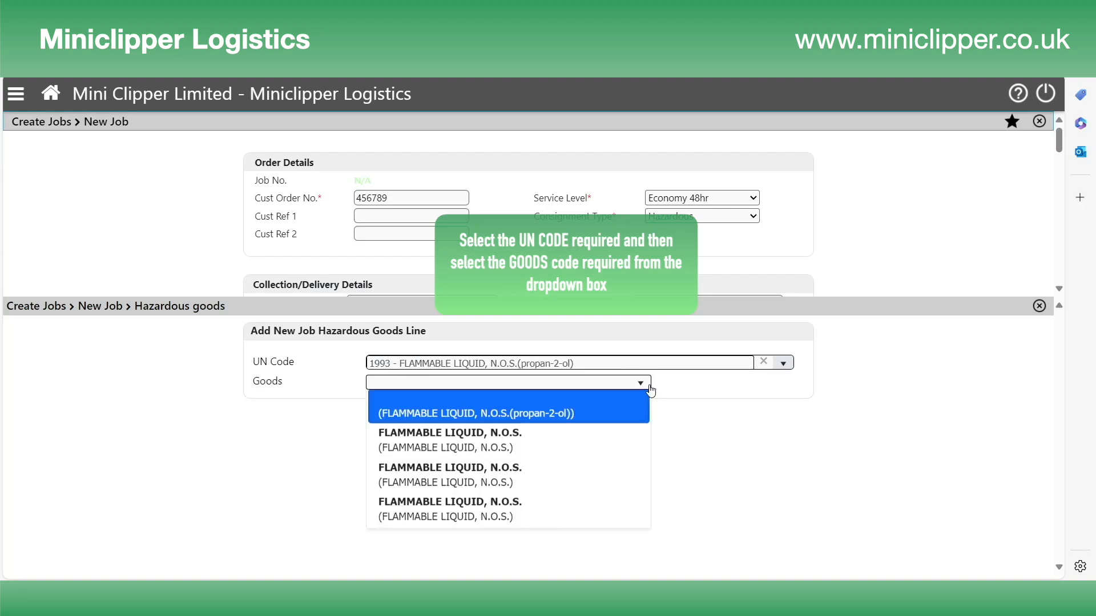
left_click(557, 416)
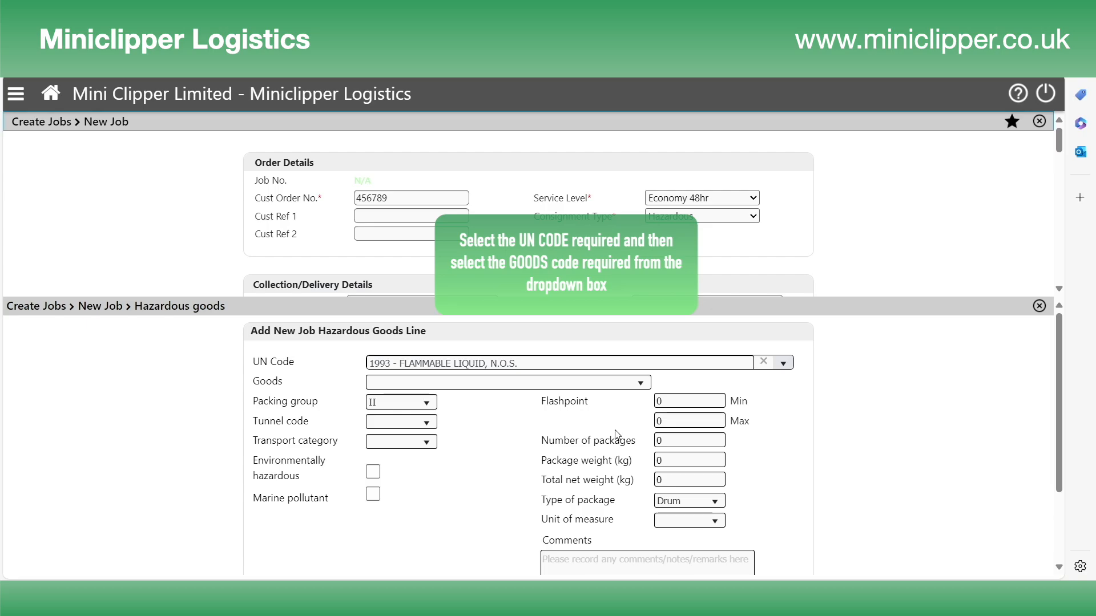
- Enter 2 packages at 15 kg each and confirm the 30 kg total net weight
double_click(659, 440)
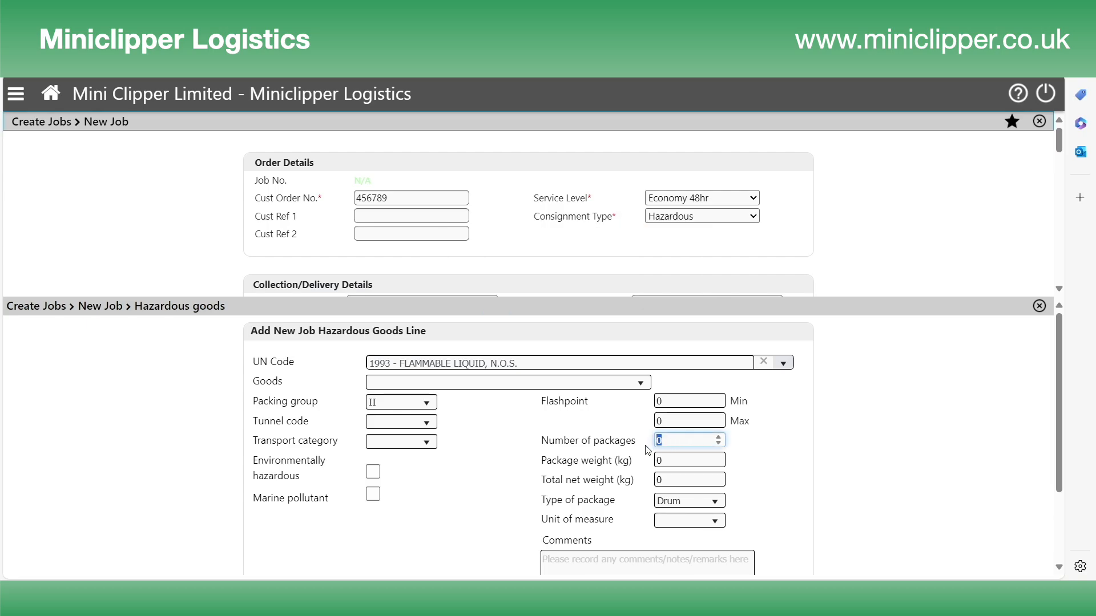
double_click(679, 461)
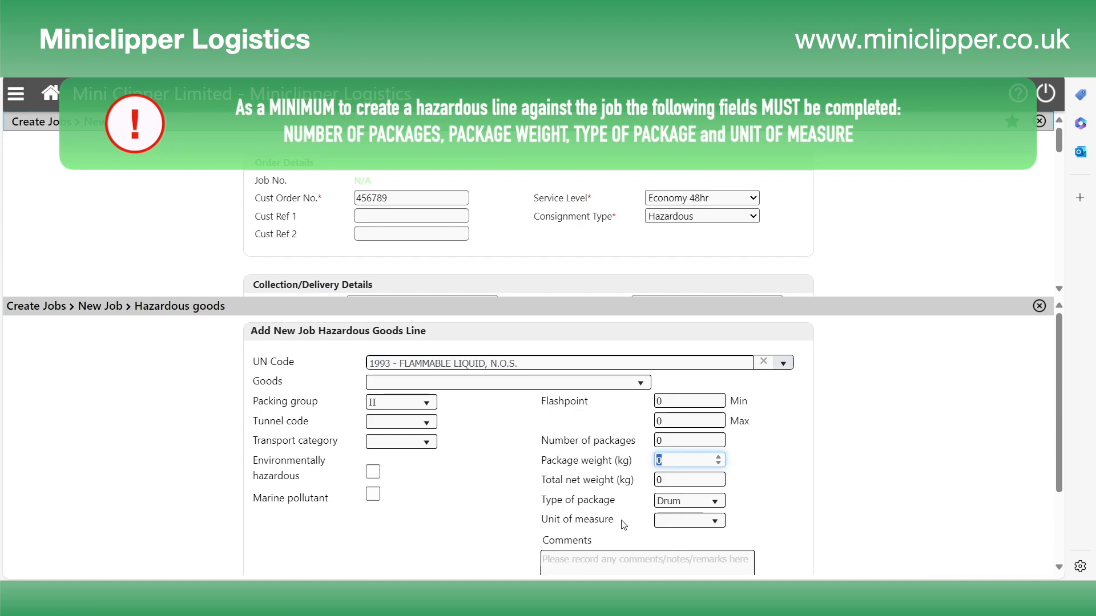
double_click(659, 441)
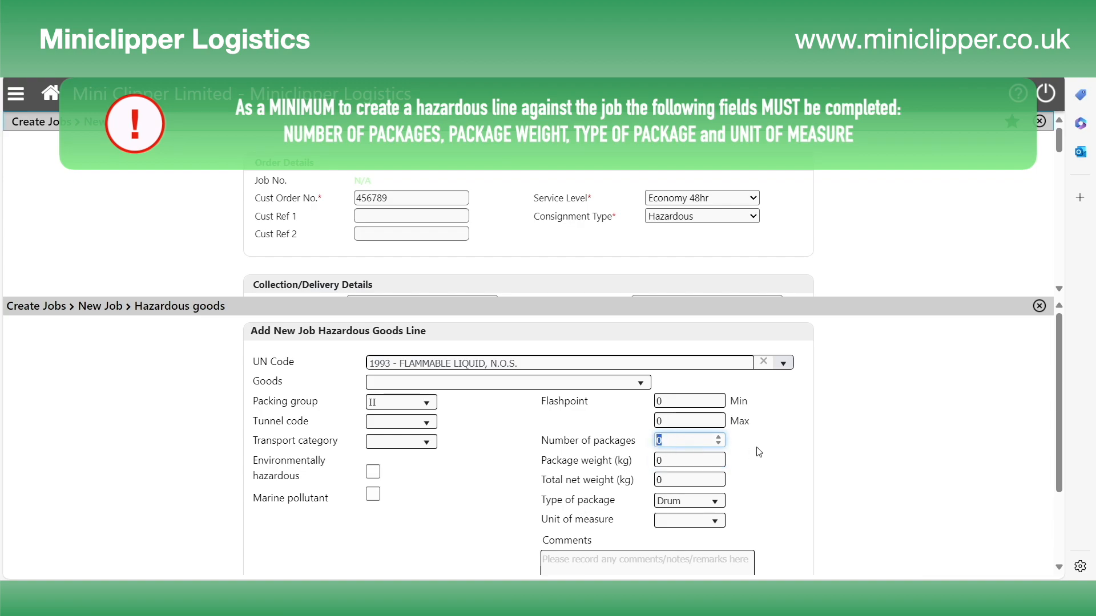
type("2")
key("Tab")
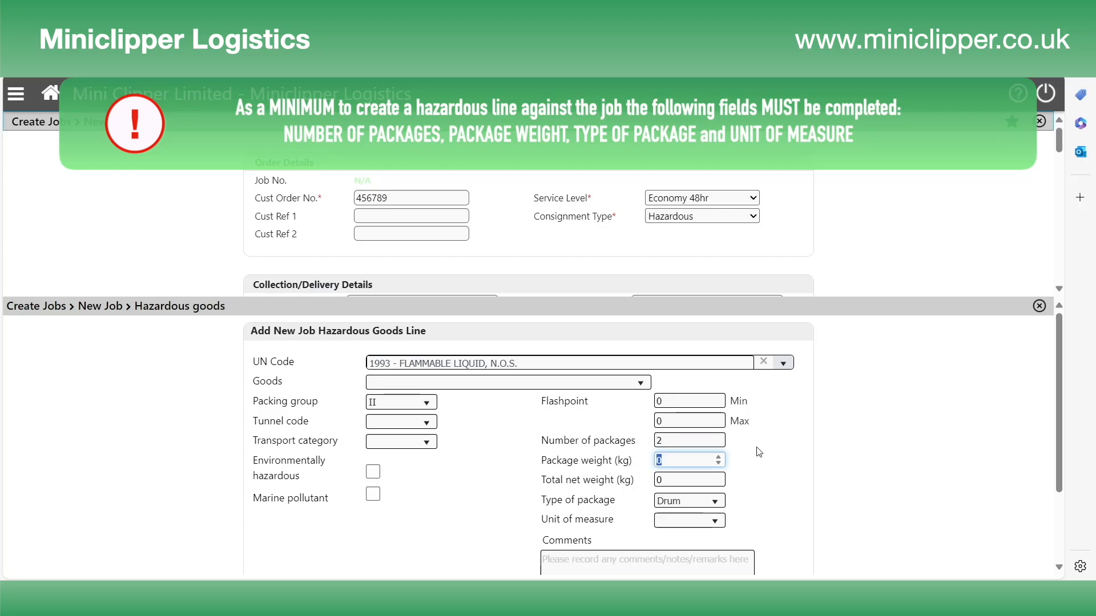
type("15")
key("Tab")
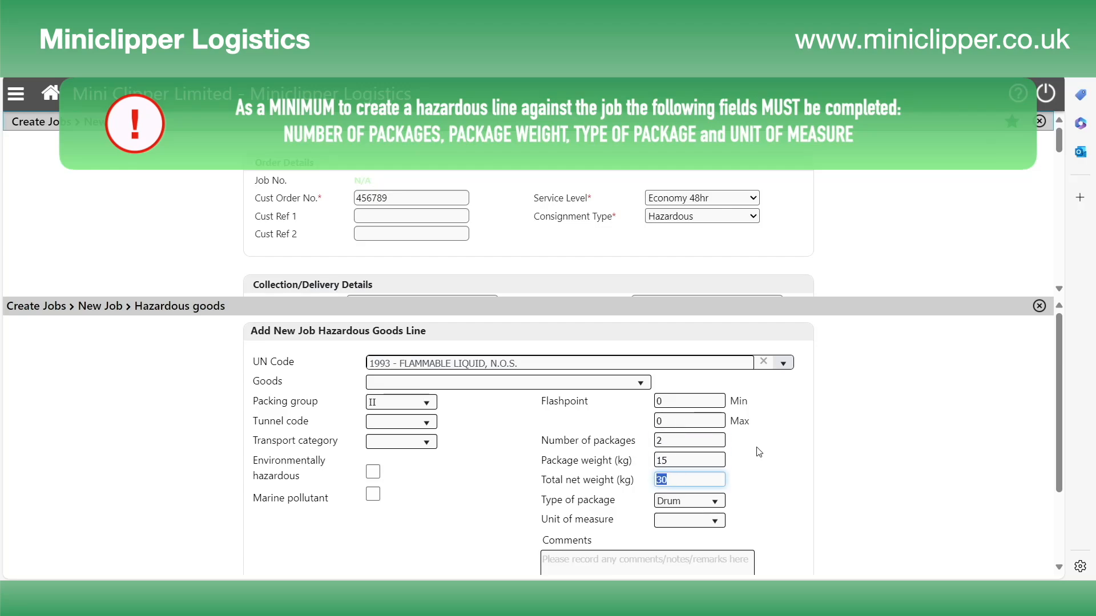
left_click(706, 482)
- Set the package type to Bottle and the unit of measure to LTRS
left_click(715, 504)
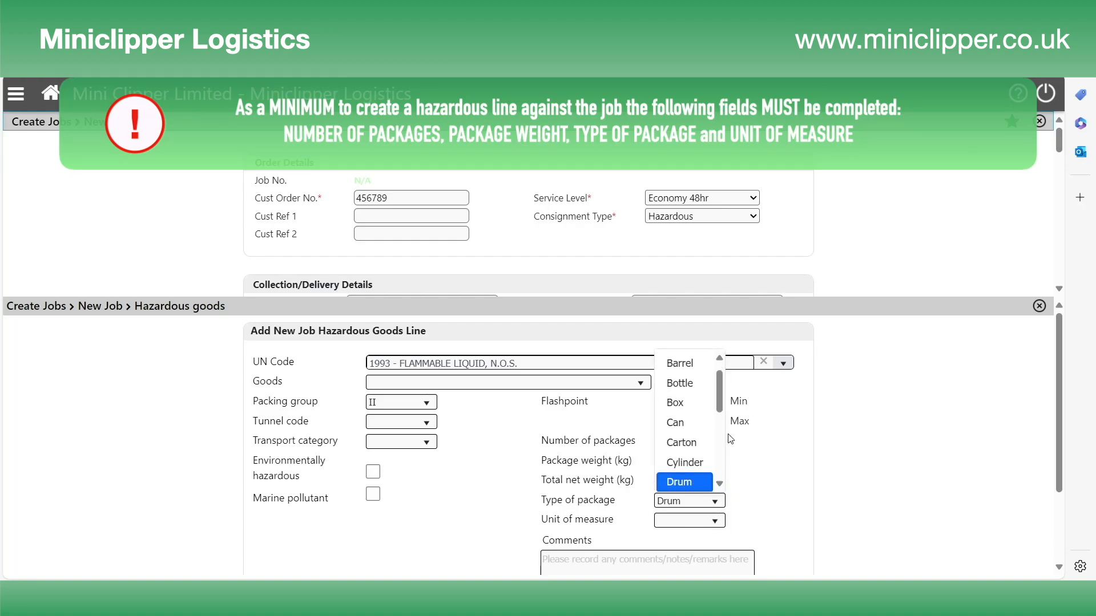
scroll(726, 428, "down", 5)
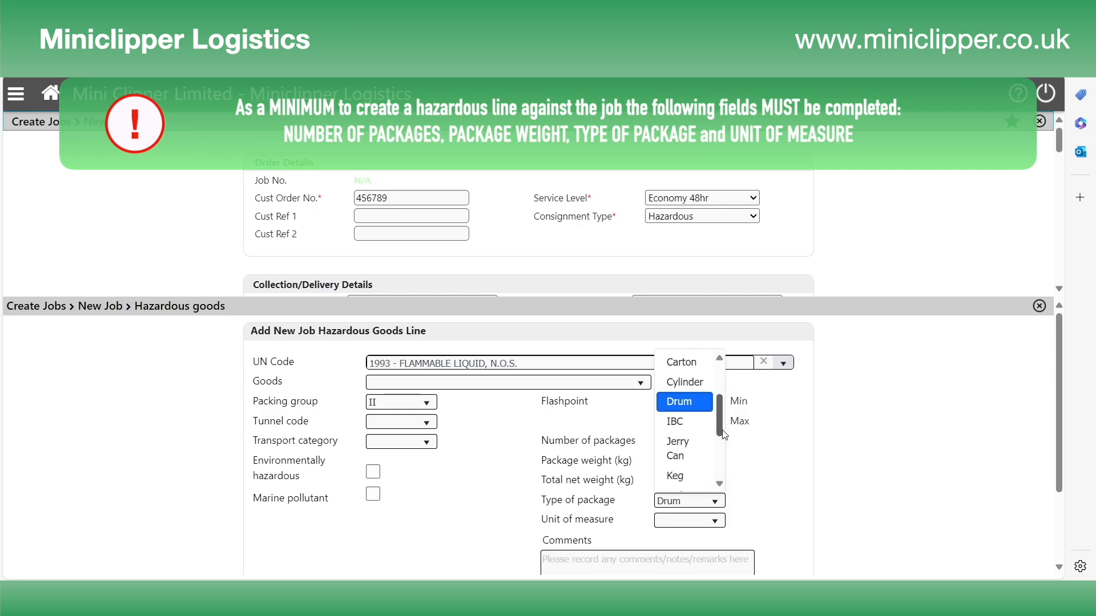
scroll(724, 464, "down", 3)
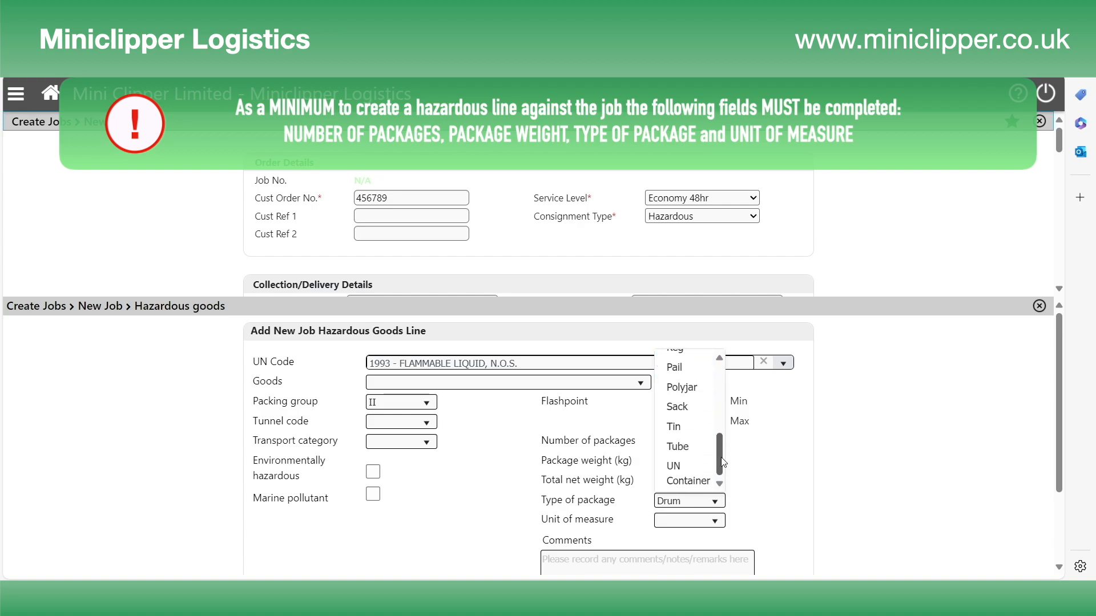
scroll(724, 427, "up", 8)
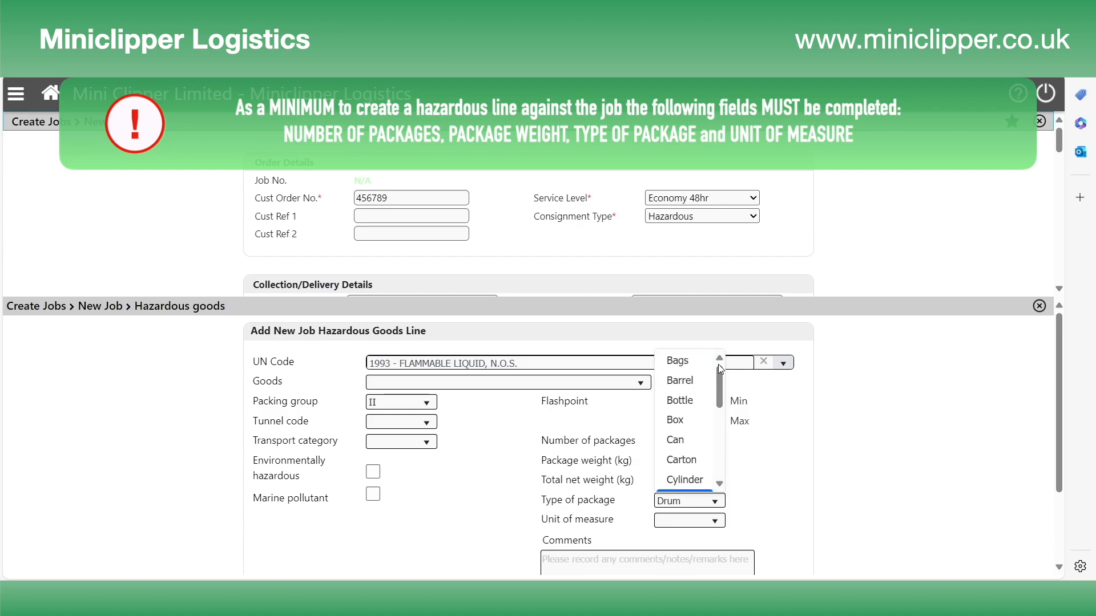
left_click(684, 400)
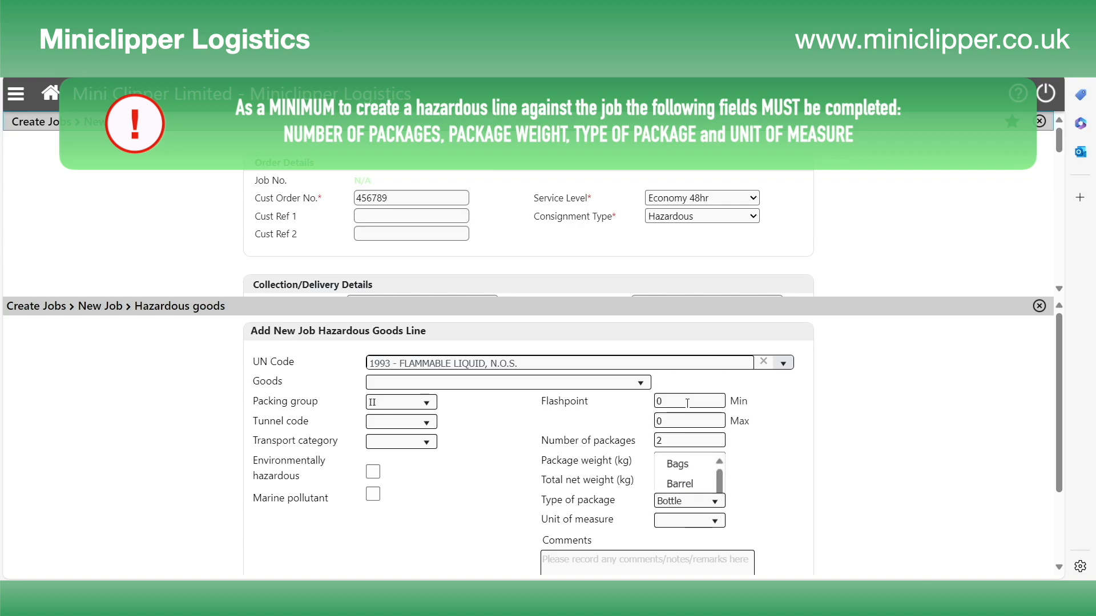
left_click(718, 523)
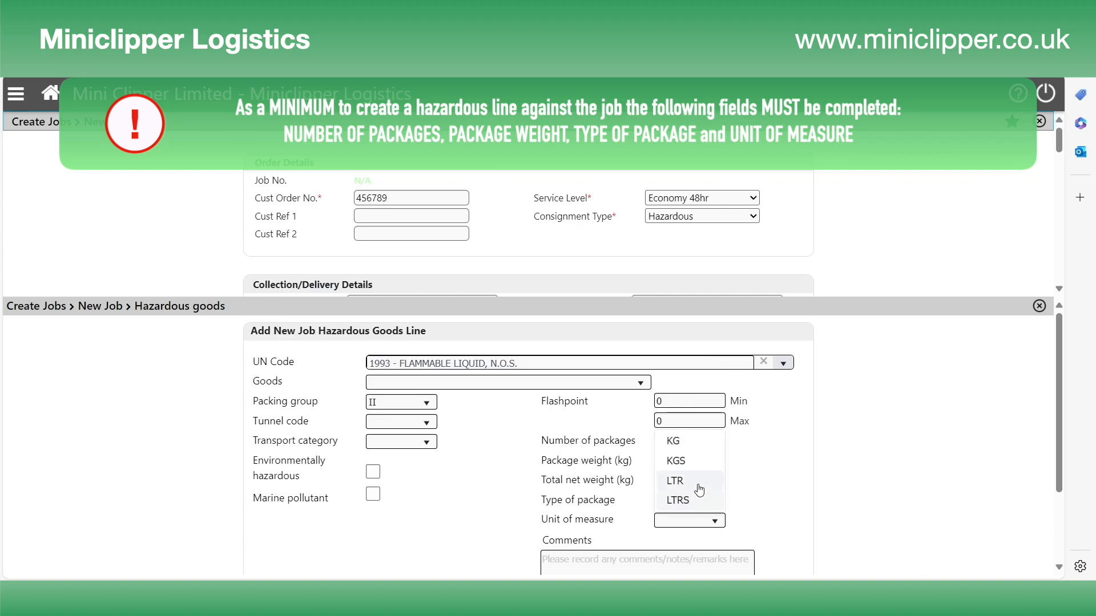
left_click(696, 502)
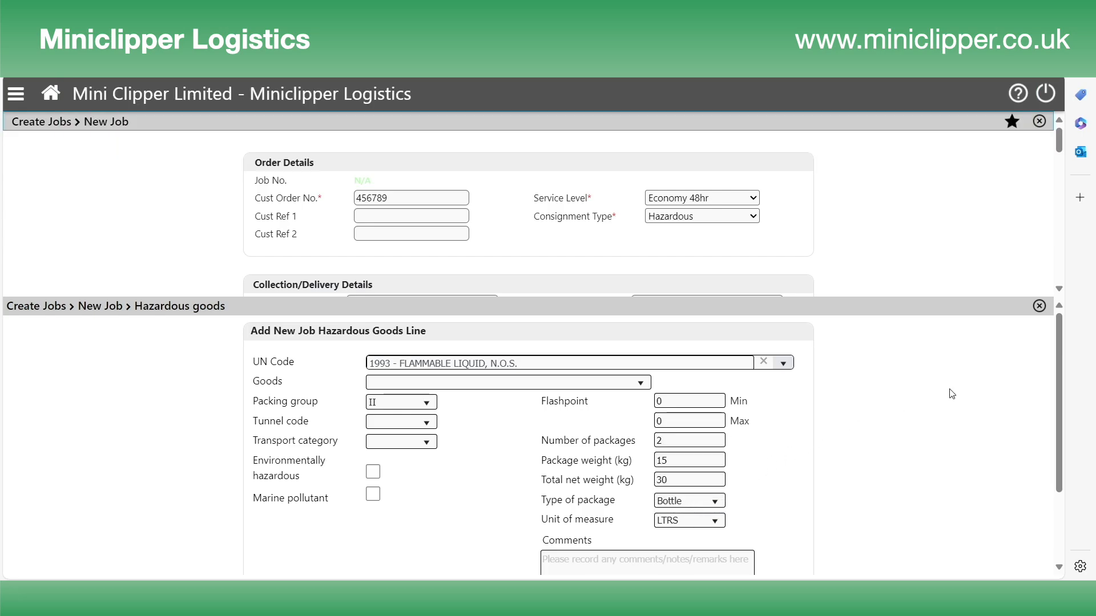
scroll(951, 394, "down", 1)
- Save the UN 1993 Bottle line and close the Hazardous goods panel
scroll(951, 394, "down", 2)
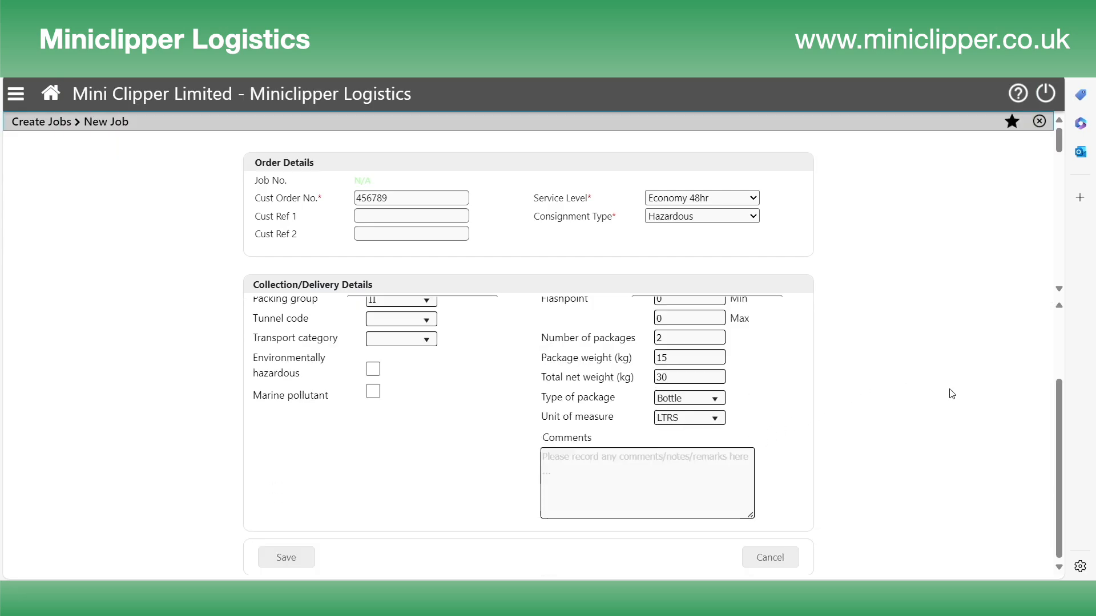
left_click(292, 561)
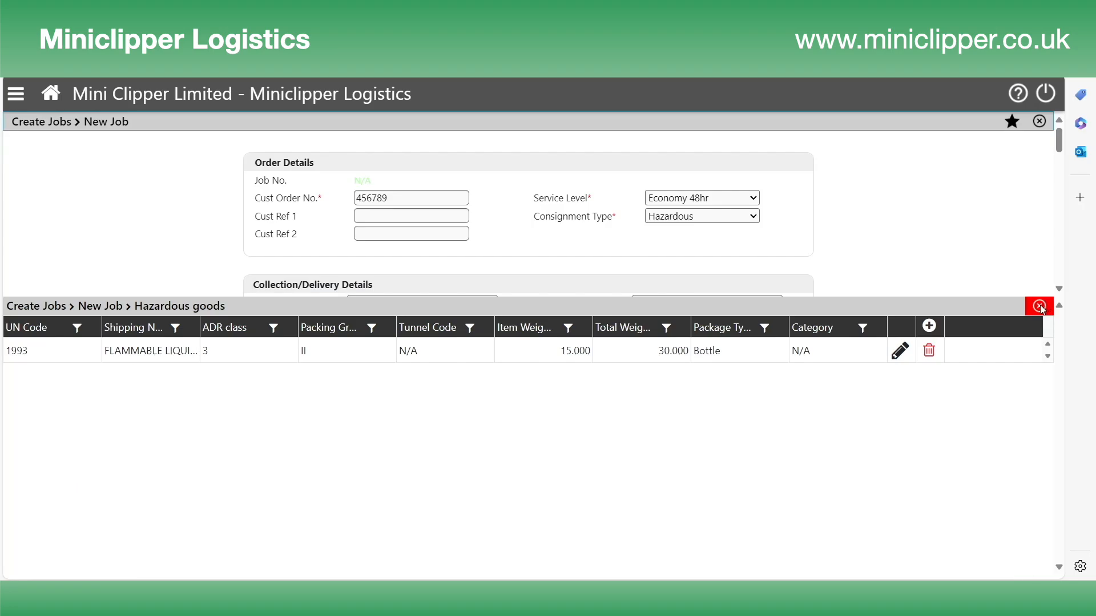
left_click(1040, 307)
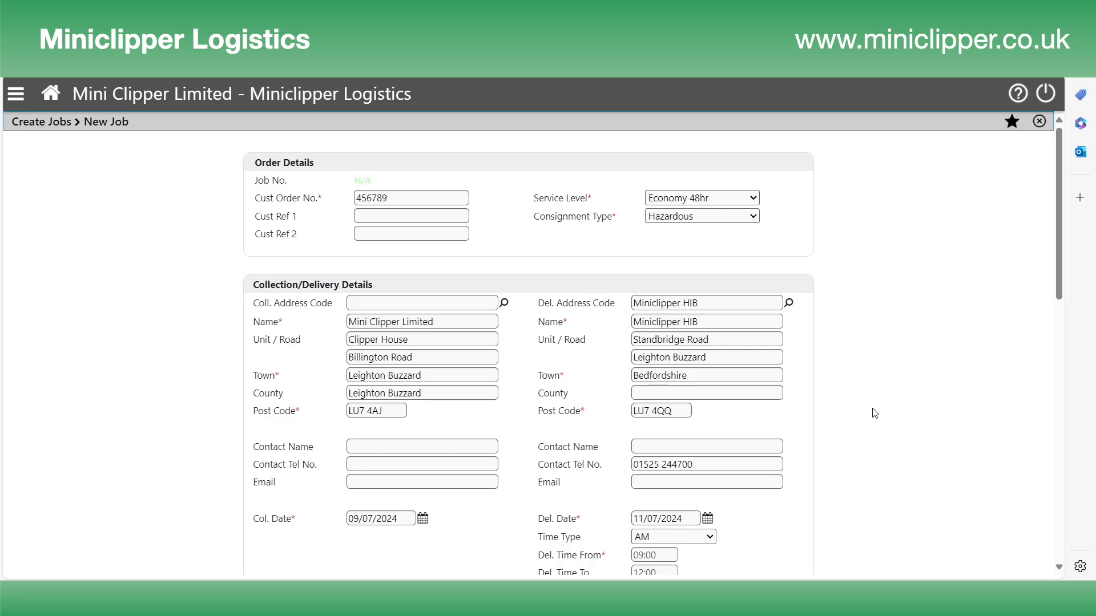
- Submit the New Job with OK, keeping the Hazardous, AM Delivery and Small Vehicle surcharges
scroll(875, 413, "down", 1)
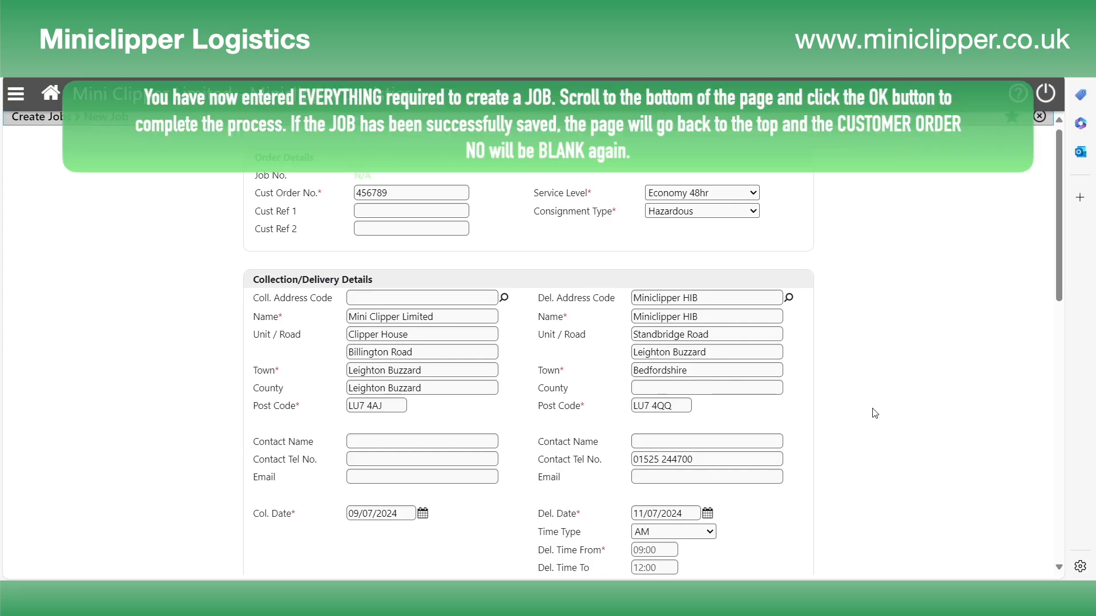
scroll(875, 413, "down", 1)
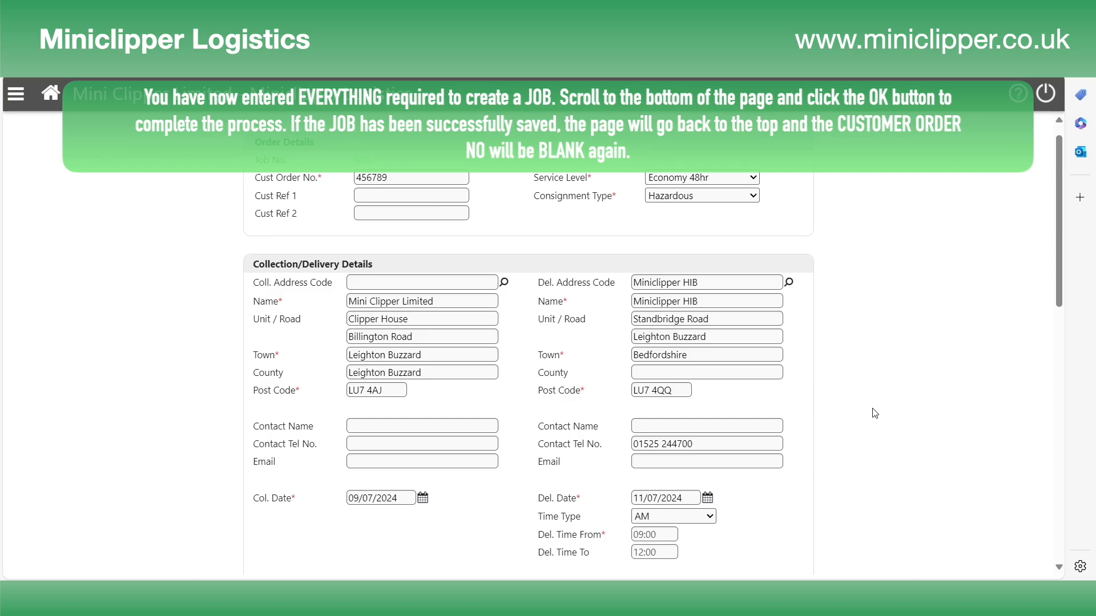
scroll(874, 413, "down", 10)
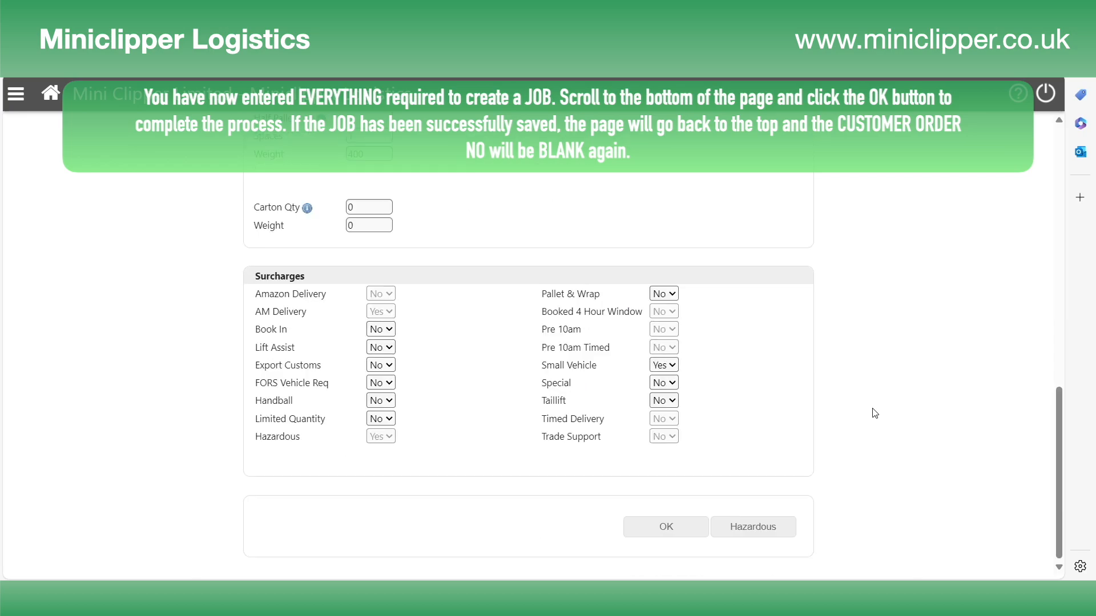
left_click(676, 533)
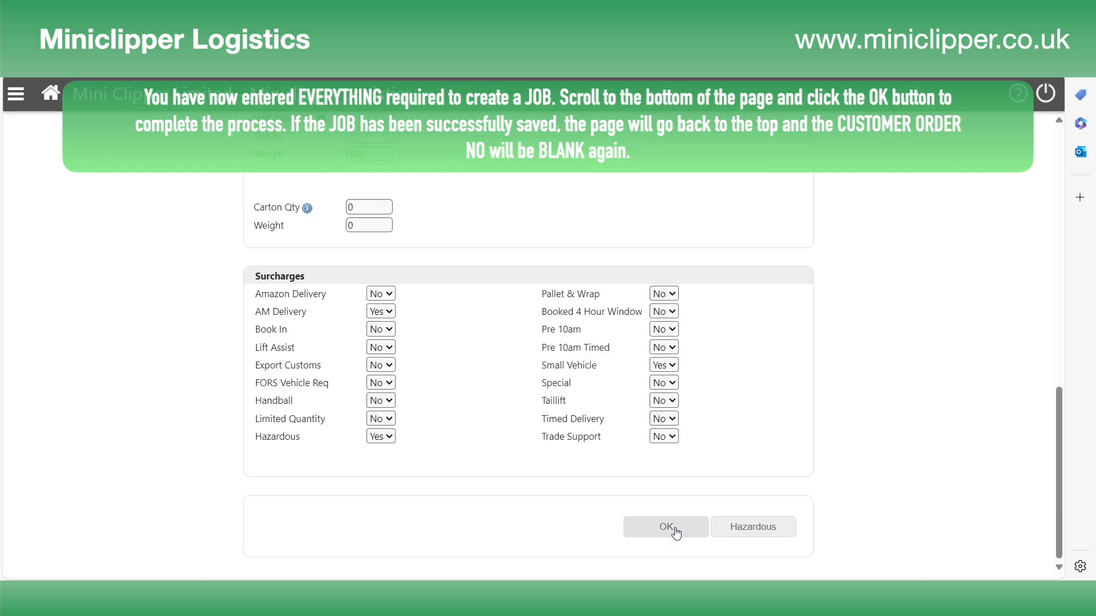